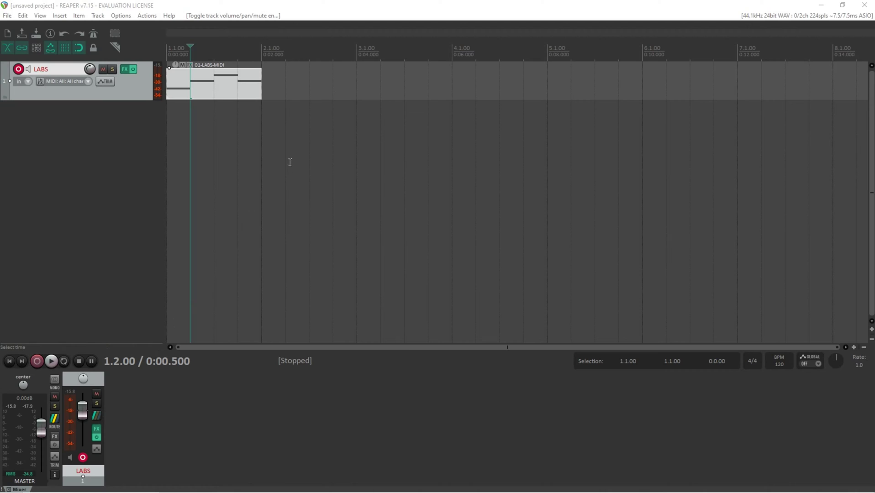
# Add a 32nd note and another short note to 01-LABS-MIDI in notation view, then close the editor
pyautogui.doubleClick(233, 98)
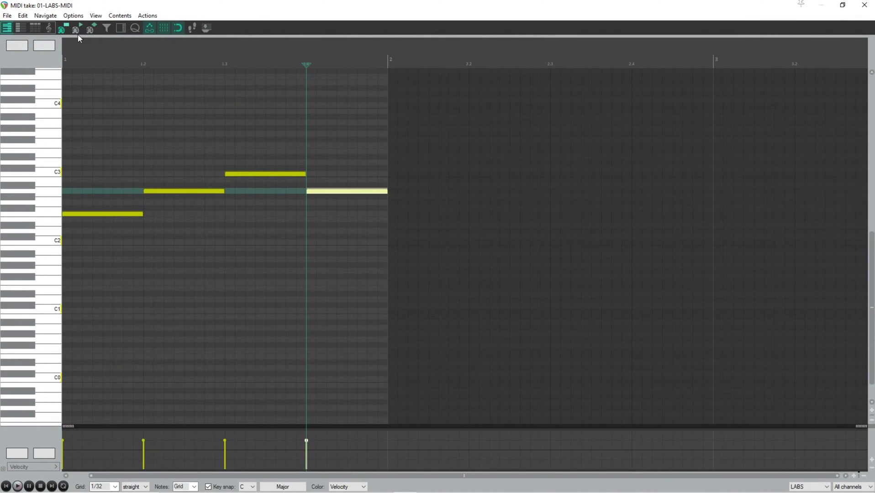
pyautogui.click(50, 29)
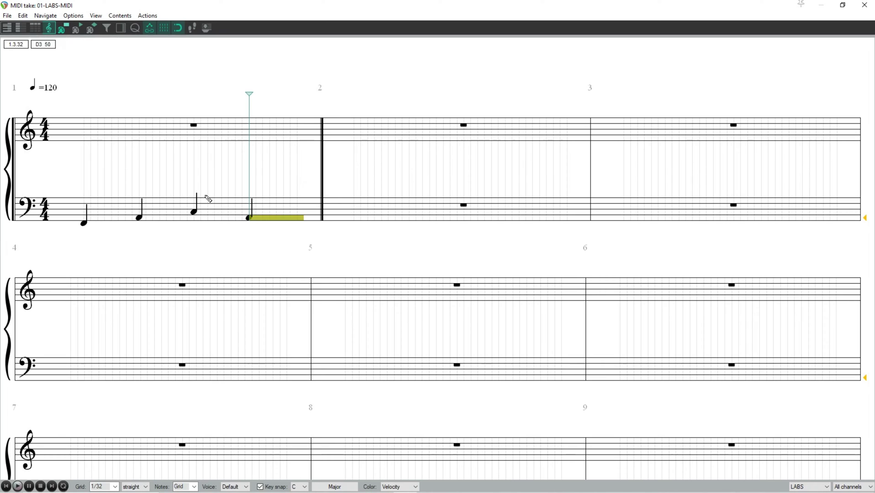
pyautogui.click(202, 136)
pyautogui.click(207, 136)
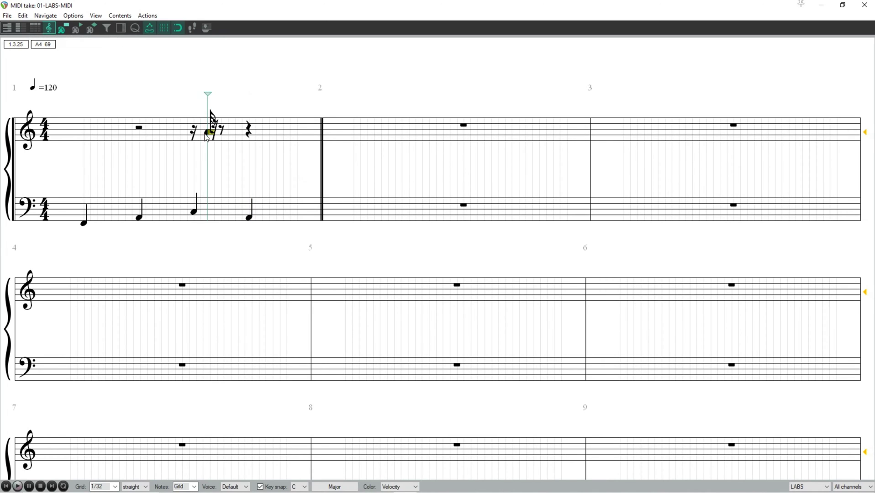
pyautogui.click(121, 211)
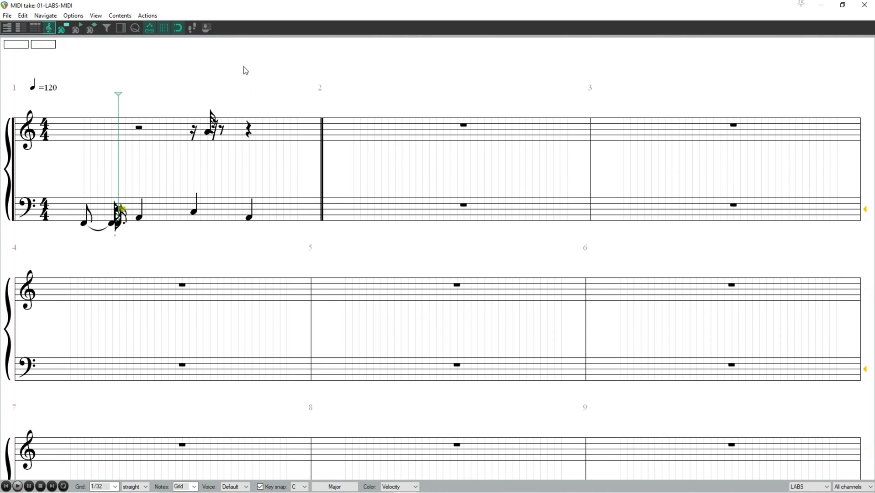
pyautogui.click(8, 28)
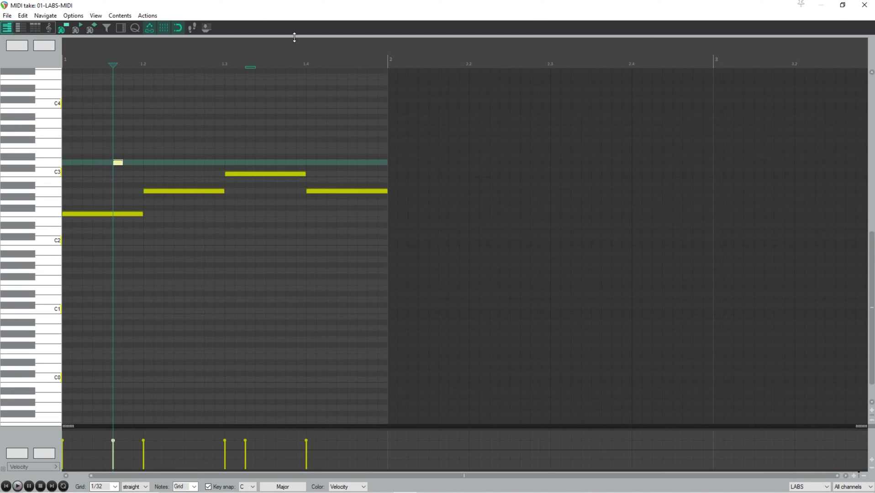
pyautogui.click(863, 5)
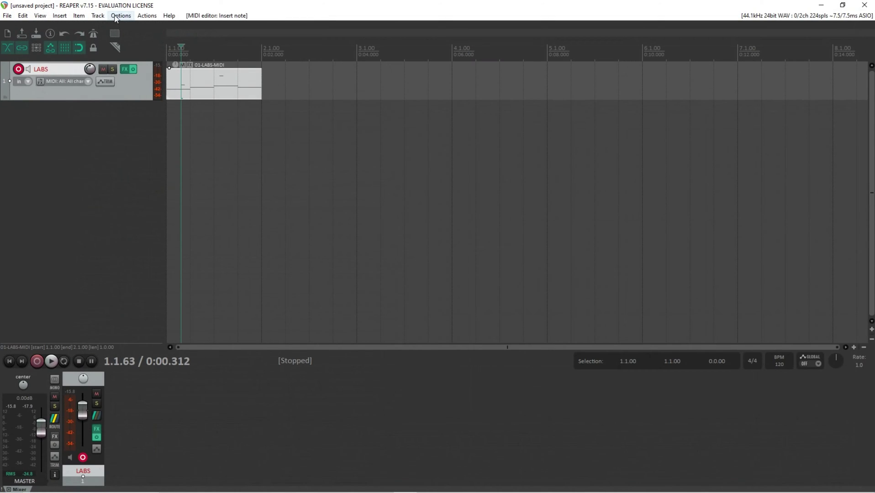
# Apply the INDASAR DARK MATTER theme
pyautogui.click(120, 15)
pyautogui.click(170, 395)
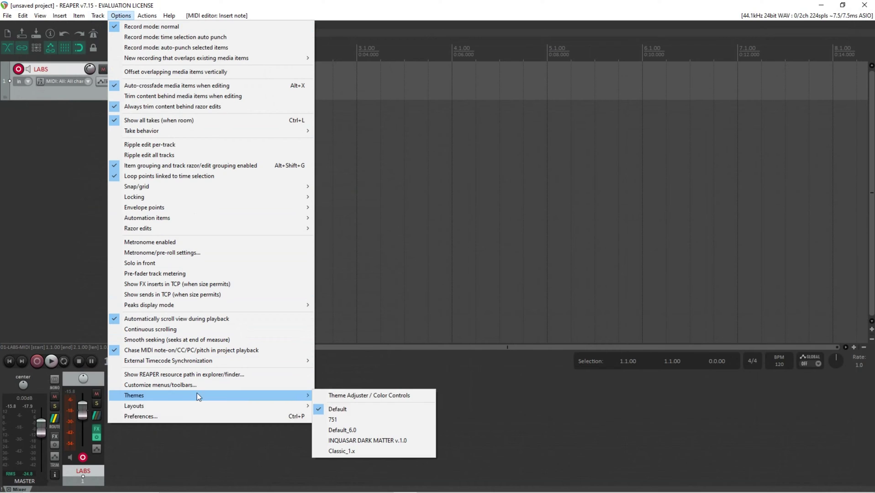
pyautogui.click(336, 440)
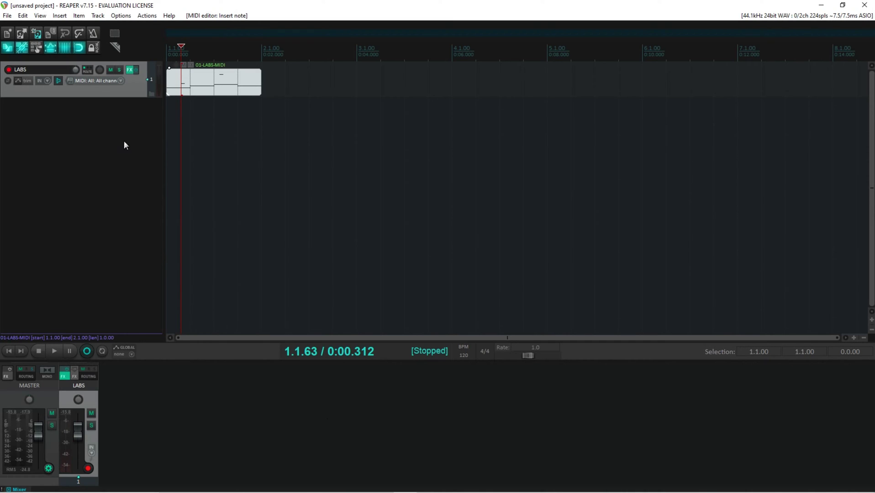
# Switch REAPER's theme to Default_6.0 instead
pyautogui.click(98, 16)
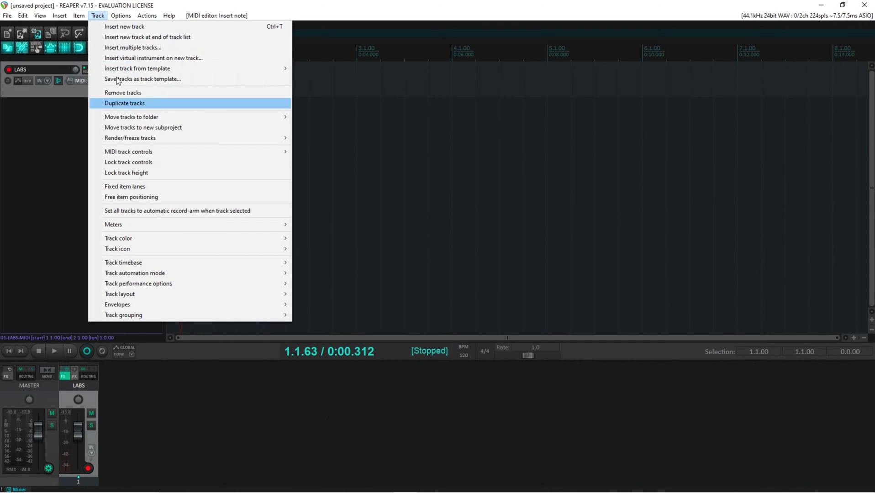
pyautogui.moveTo(140, 15)
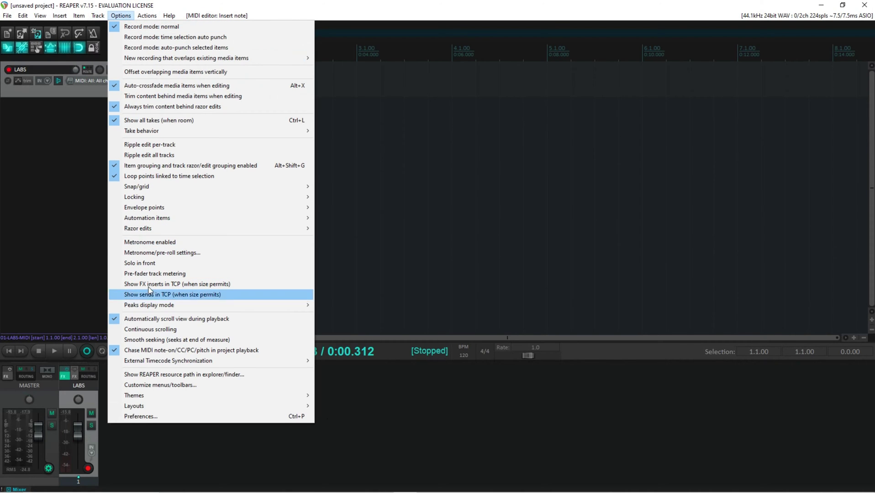
pyautogui.moveTo(132, 395)
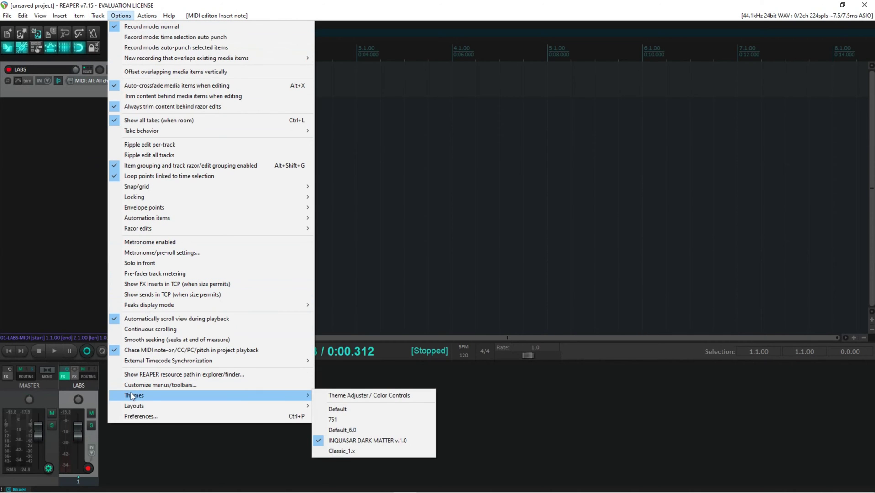
pyautogui.click(338, 431)
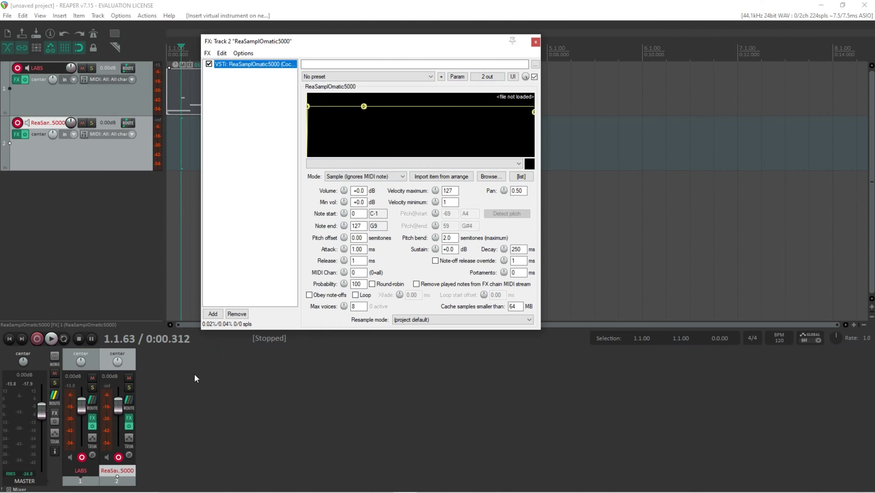
# Close the ReaSamplOmatic5000 window and look over the track options list
pyautogui.click(536, 43)
pyautogui.rightClick(33, 155)
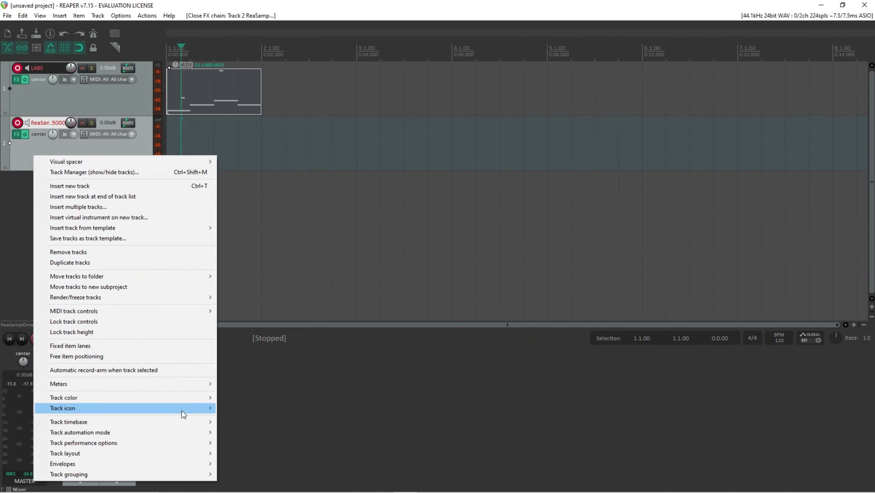
pyautogui.click(333, 421)
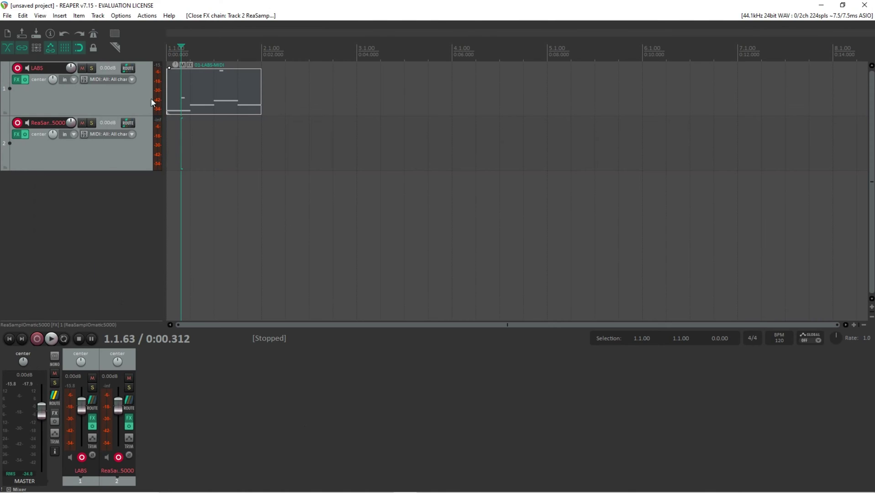
# Check track 2's MIDI input and the LABS track's routing, then switch to FL Studio
pyautogui.click(129, 135)
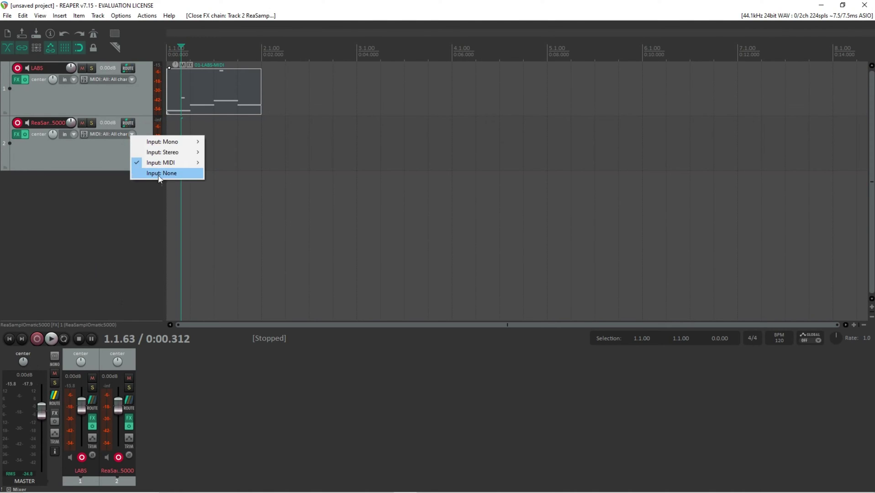
pyautogui.click(77, 181)
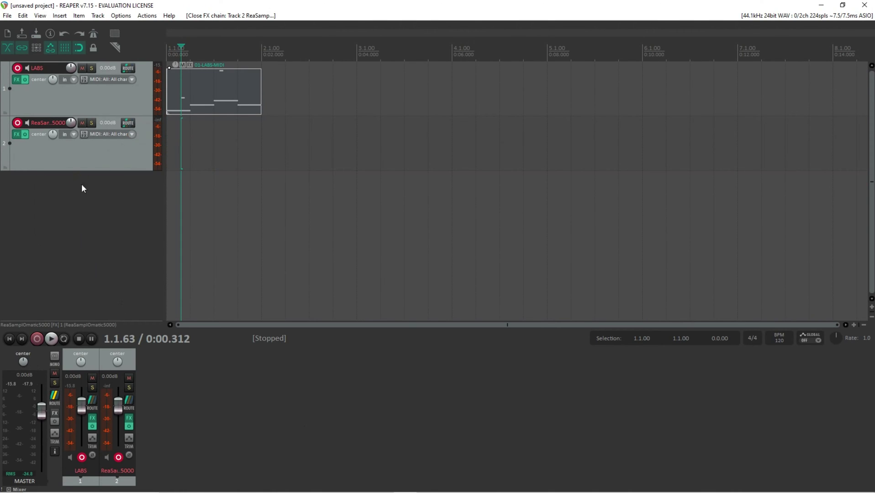
pyautogui.click(128, 67)
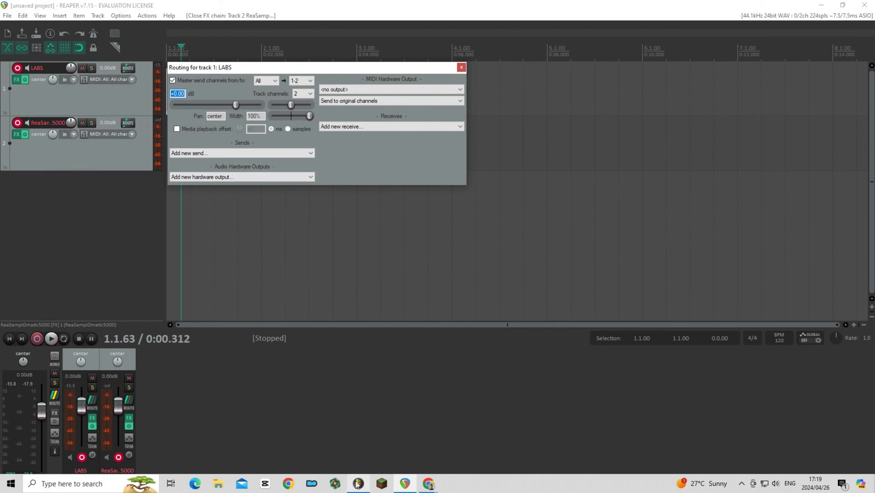
pyautogui.click(357, 484)
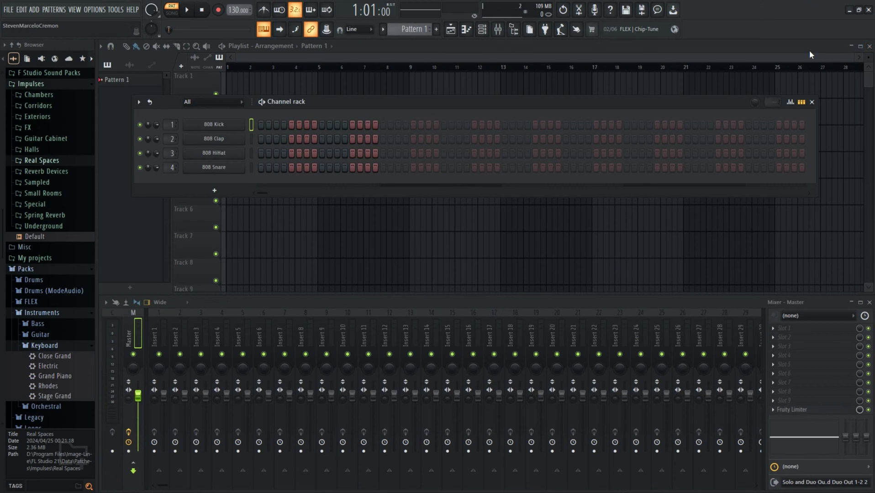
# Move the playlist in front and above the mixer, and nudge the channel rack right
pyautogui.moveTo(809, 52); pyautogui.dragTo(660, 78)
pyautogui.moveTo(572, 308)
pyautogui.mouseDown()
pyautogui.moveTo(552, 266)
pyautogui.moveTo(619, 306)
pyautogui.moveTo(617, 321)
pyautogui.moveTo(568, 301)
pyautogui.mouseUp()
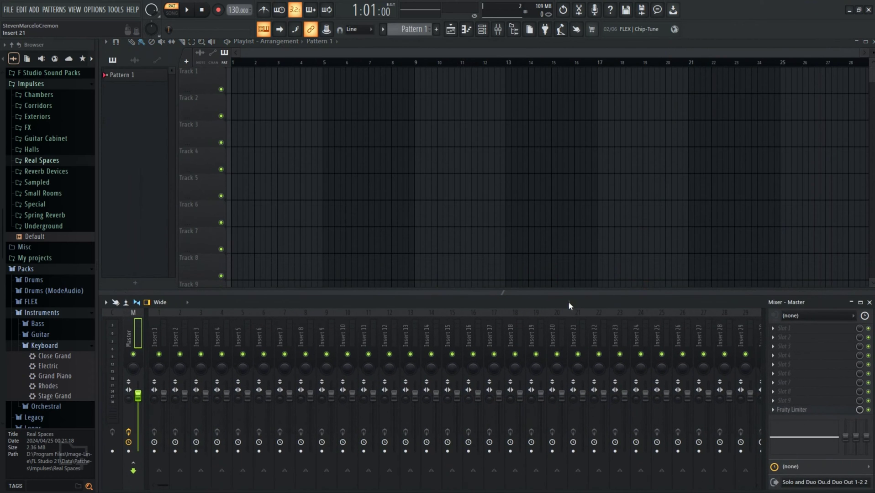
pyautogui.click(484, 30)
pyautogui.moveTo(513, 106); pyautogui.dragTo(553, 119)
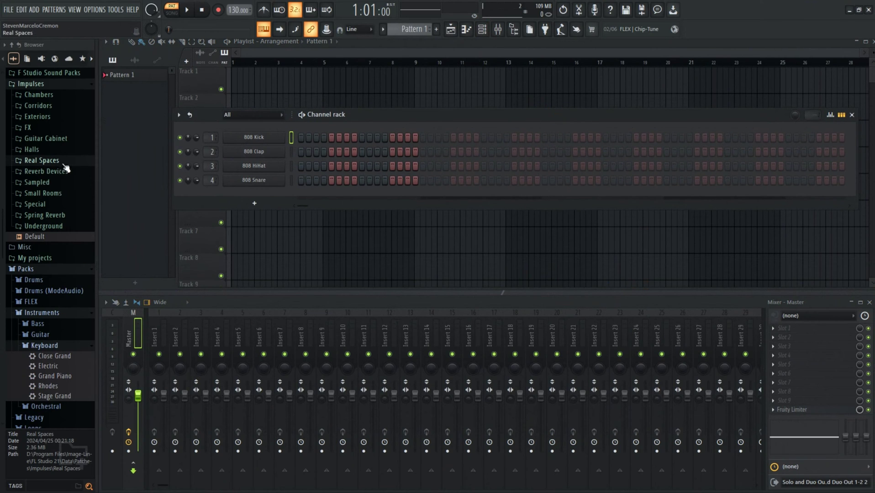
# Browse the online sounds library, return to the folder tree, and bring the playlist forward
pyautogui.click(69, 58)
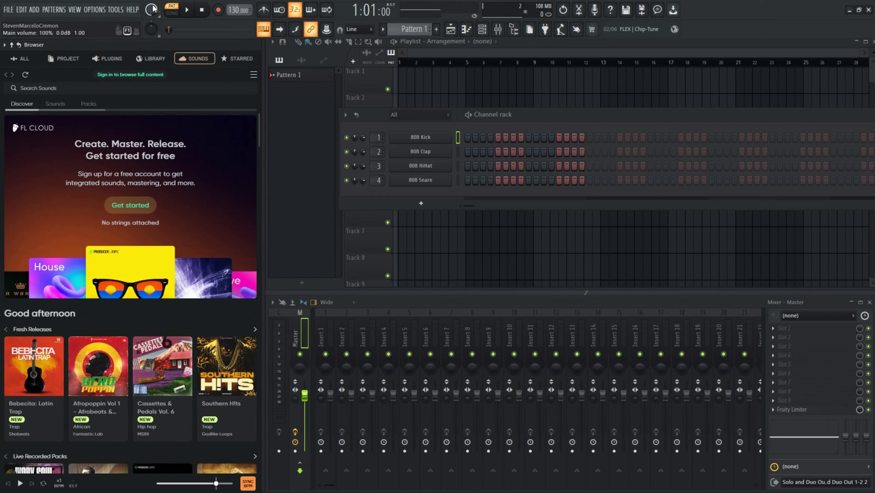
pyautogui.click(68, 58)
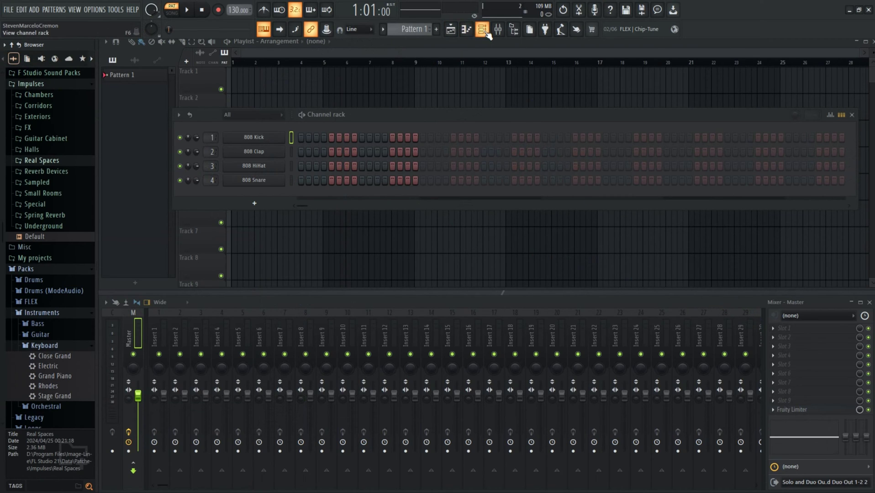
pyautogui.click(453, 30)
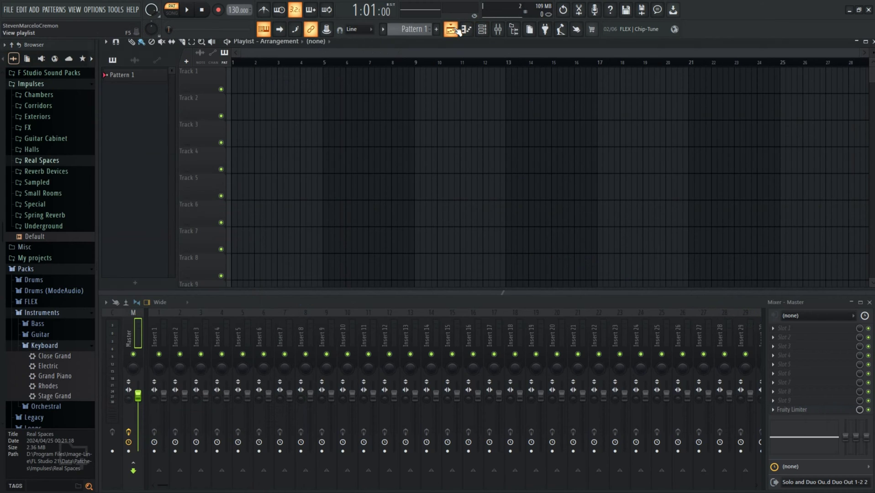
# Draw a one-bar C#6, F#6, A#6 chord at bar 1 and a C#6 at bar 2 for 808 Kick
pyautogui.click(465, 29)
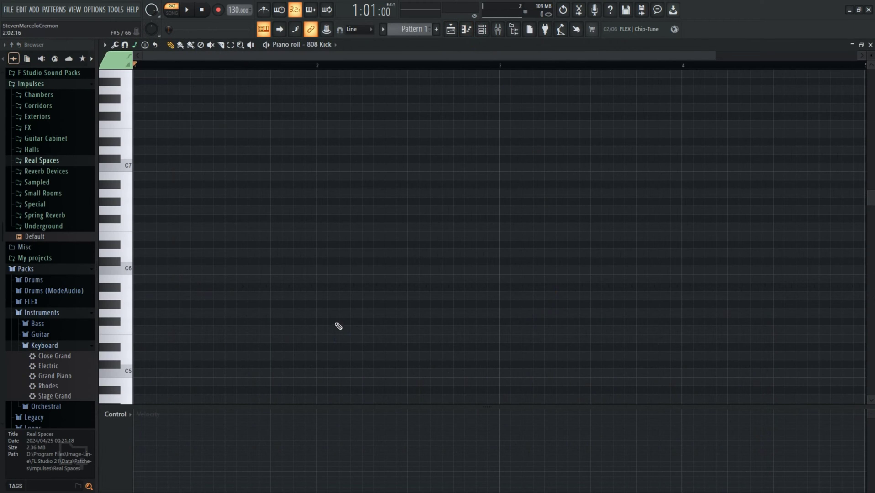
pyautogui.click(158, 268)
pyautogui.moveTo(158, 268)
pyautogui.mouseDown()
pyautogui.moveTo(140, 280)
pyautogui.moveTo(150, 256)
pyautogui.moveTo(151, 263)
pyautogui.moveTo(315, 262)
pyautogui.mouseUp()
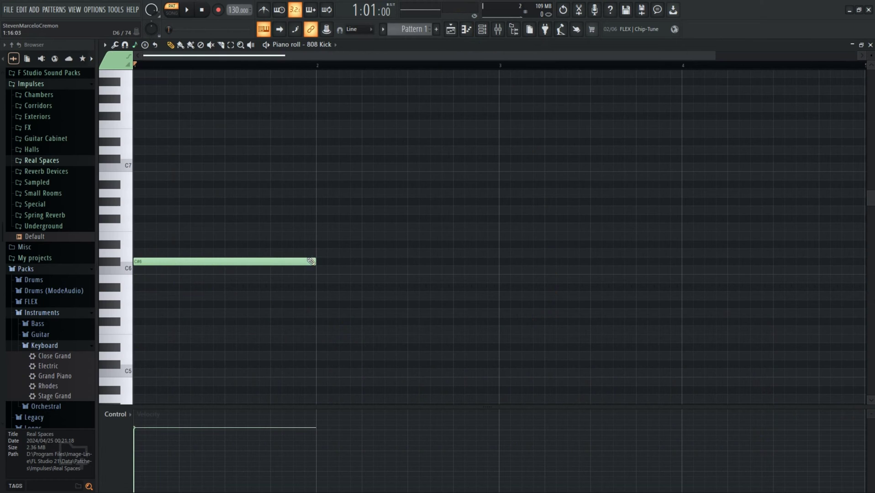
pyautogui.click(161, 219)
pyautogui.moveTo(162, 215); pyautogui.dragTo(135, 183)
pyautogui.click(137, 184)
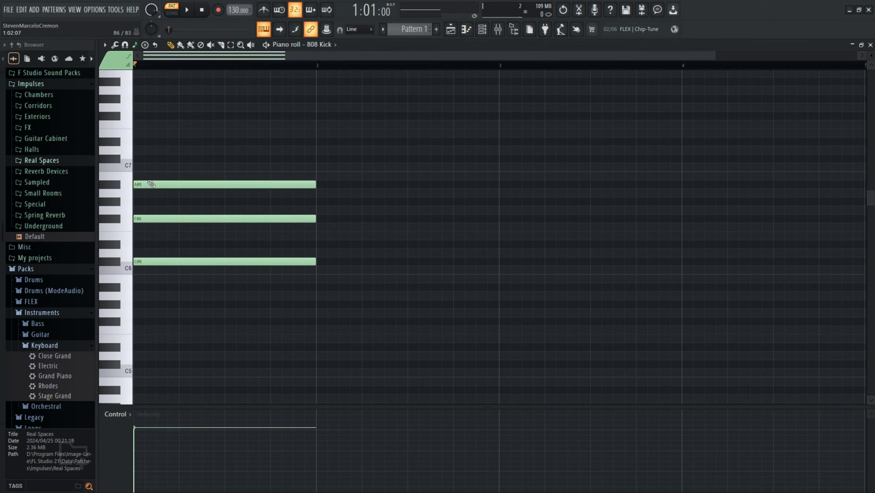
pyautogui.click(361, 260)
pyautogui.moveTo(401, 261); pyautogui.dragTo(367, 261)
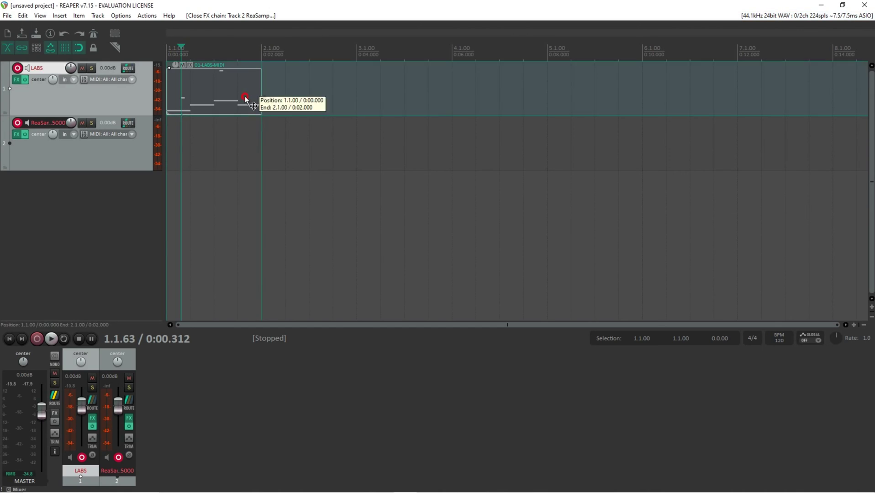
# Insert a G3 note at beat 1.3 in 01-LABS-MIDI, stretched to end at beat 1.4
pyautogui.doubleClick(245, 98)
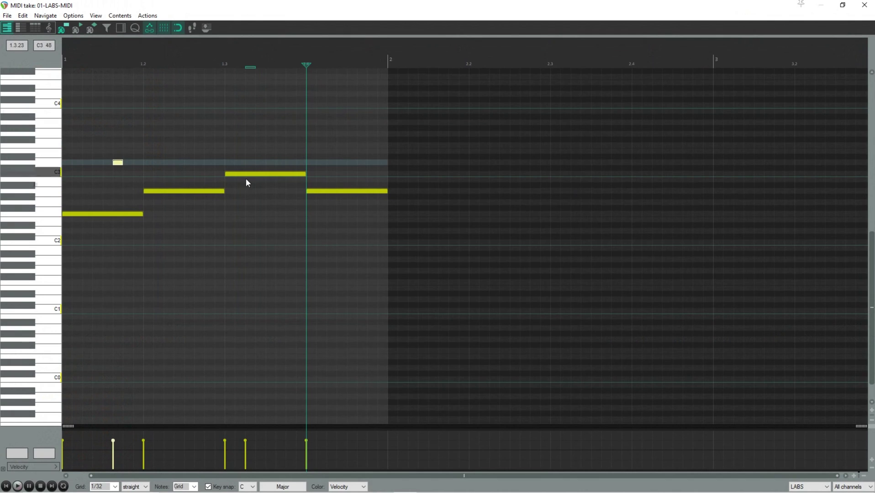
pyautogui.click(232, 134)
pyautogui.click(234, 133)
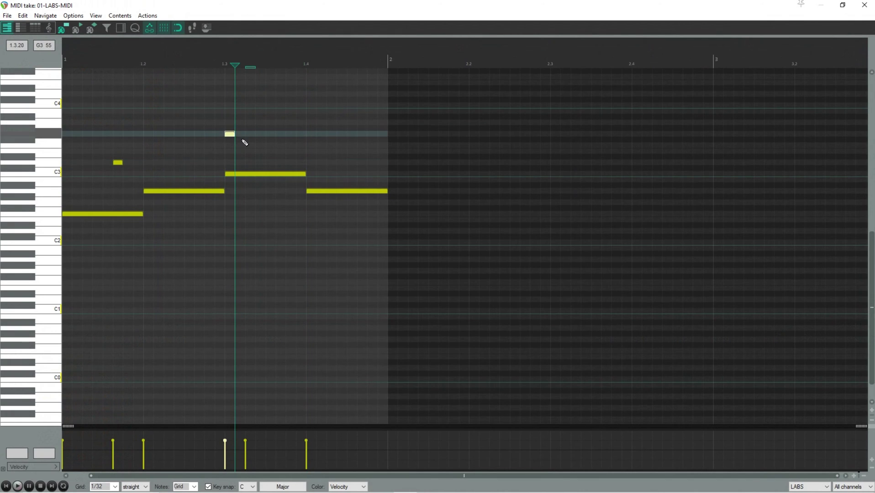
pyautogui.moveTo(234, 134); pyautogui.dragTo(306, 135)
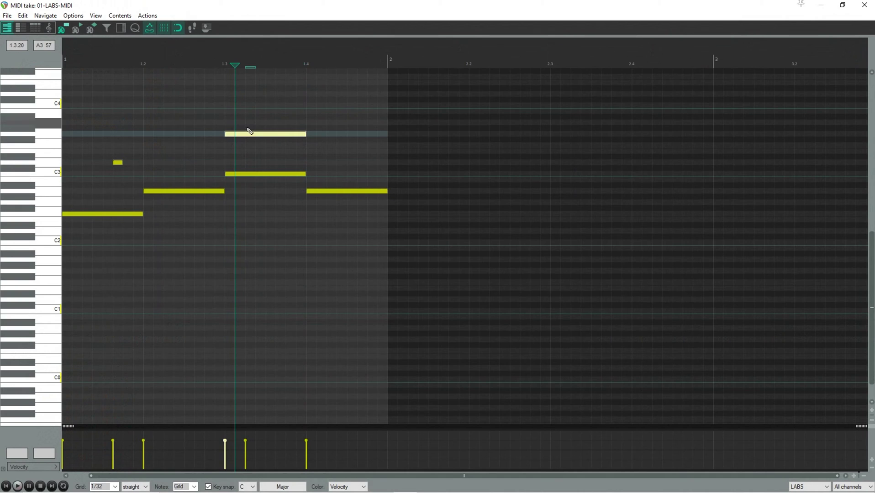
# Add a note starting at beat 1.2, delete the extra short note, and add another after it
pyautogui.click(169, 110)
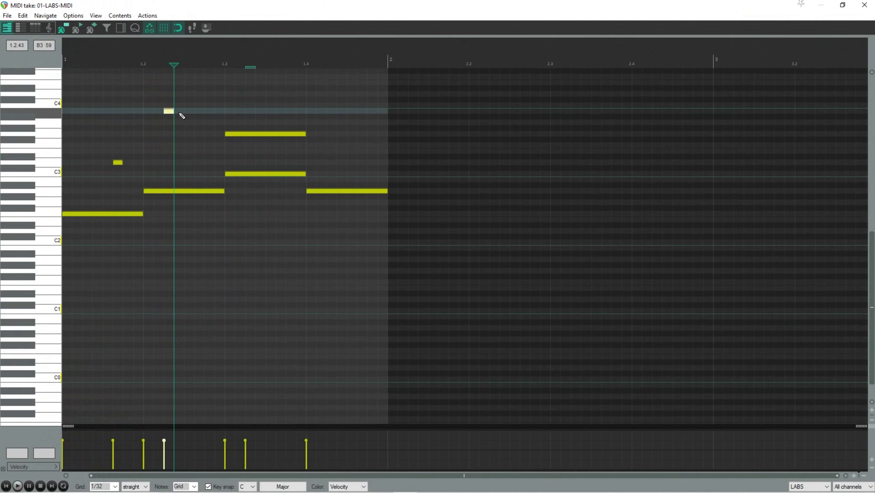
pyautogui.moveTo(173, 111); pyautogui.dragTo(224, 111)
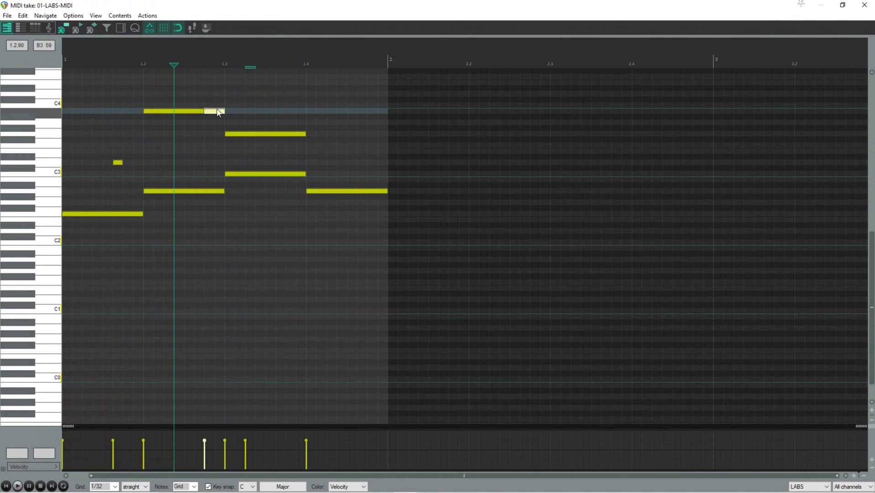
pyautogui.rightClick(213, 112)
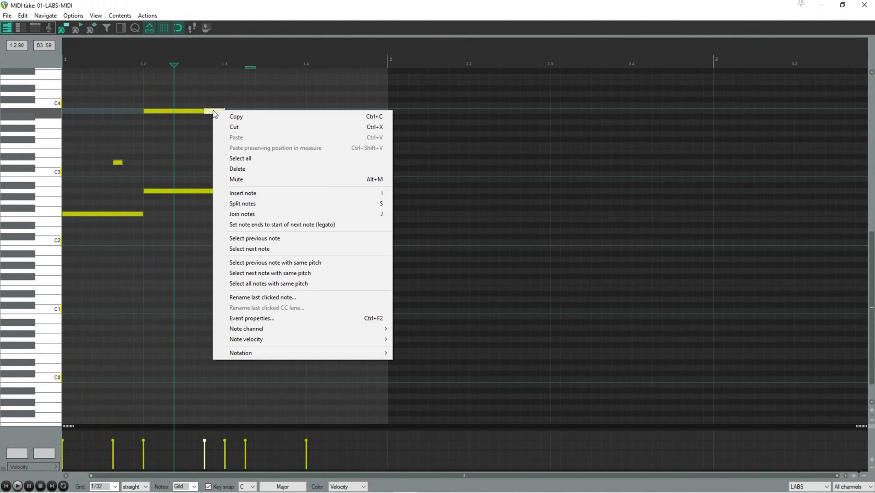
pyautogui.click(238, 169)
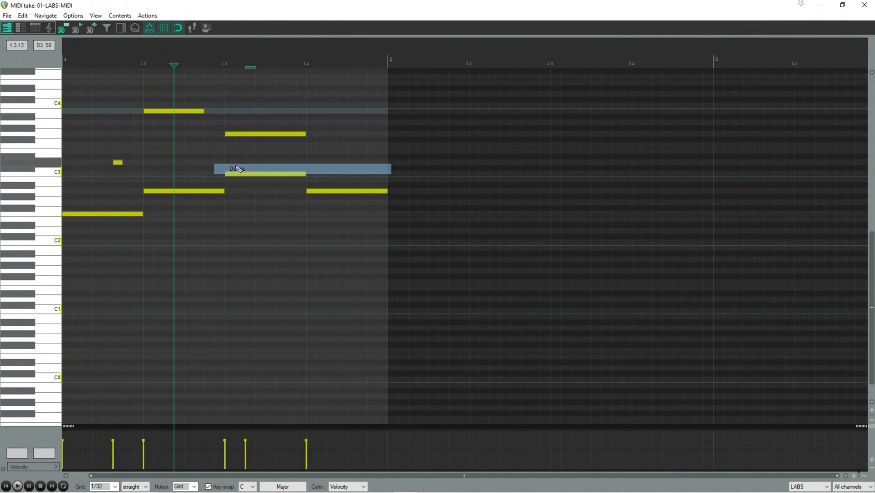
pyautogui.click(210, 112)
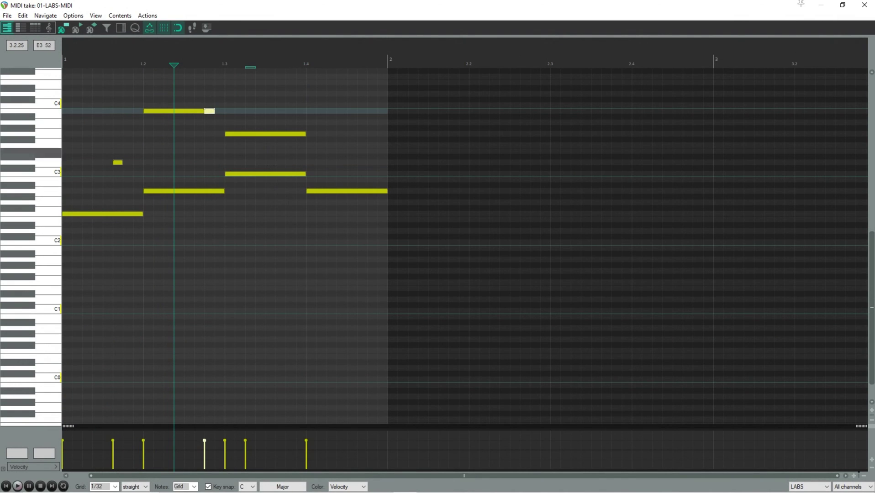
pyautogui.click(864, 4)
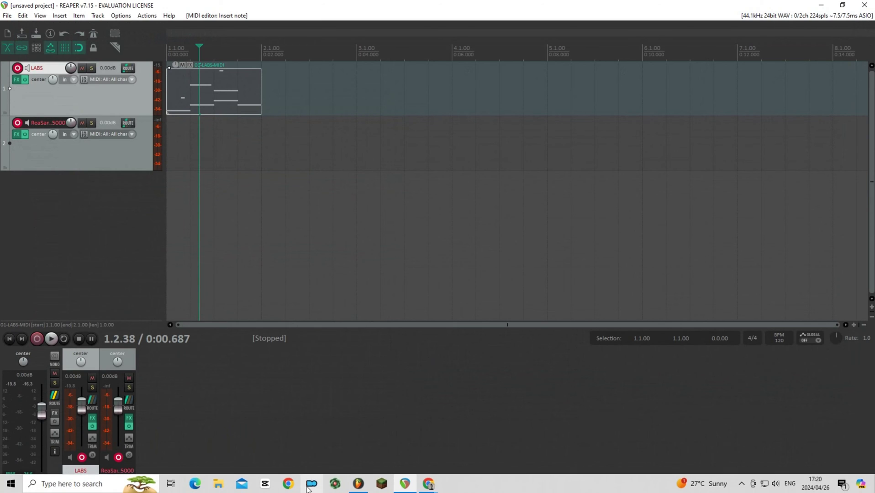
# Browse the loudness target presets in Tools > Mastering, then close it and the 808 Kick piano roll
pyautogui.click(363, 488)
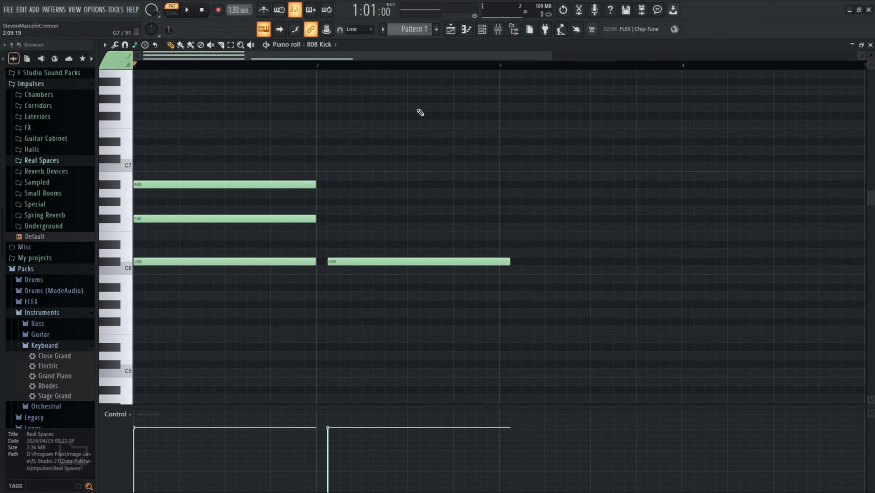
pyautogui.click(115, 10)
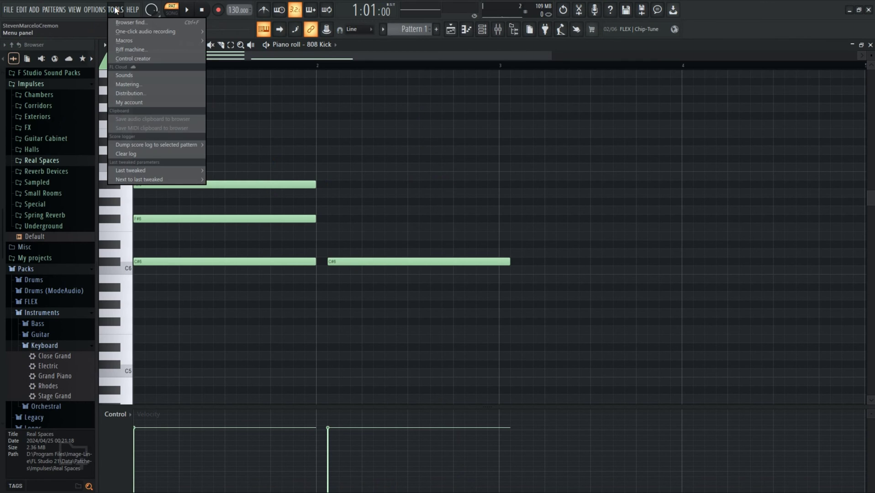
pyautogui.click(152, 84)
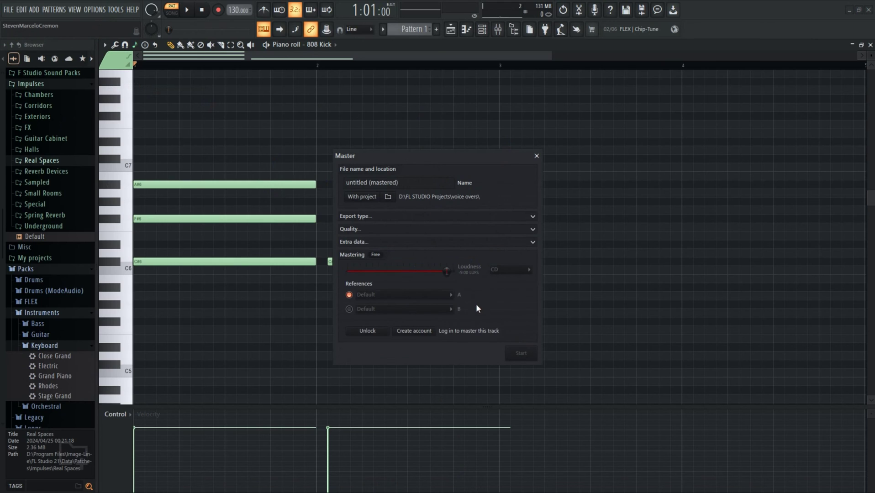
pyautogui.click(521, 272)
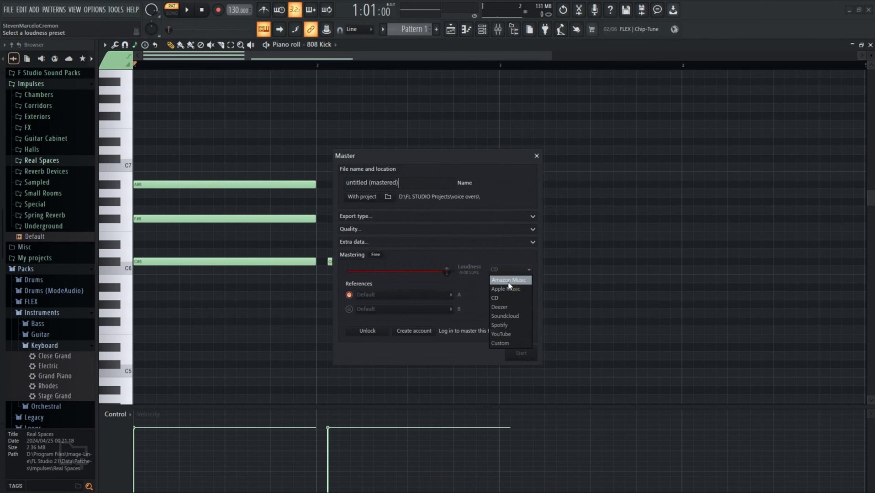
pyautogui.click(472, 296)
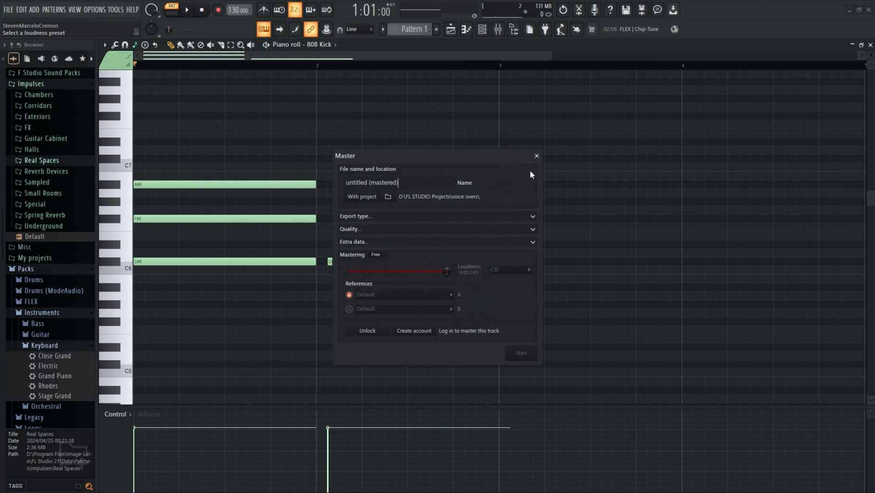
pyautogui.click(536, 156)
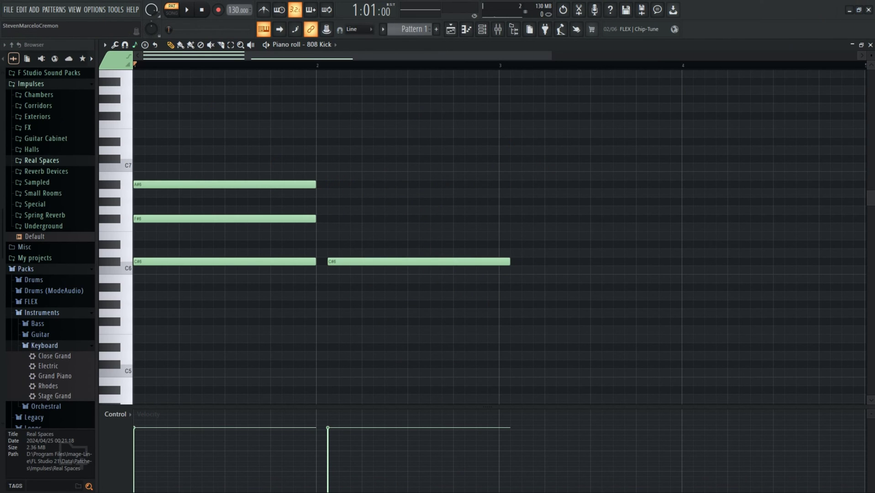
pyautogui.click(870, 45)
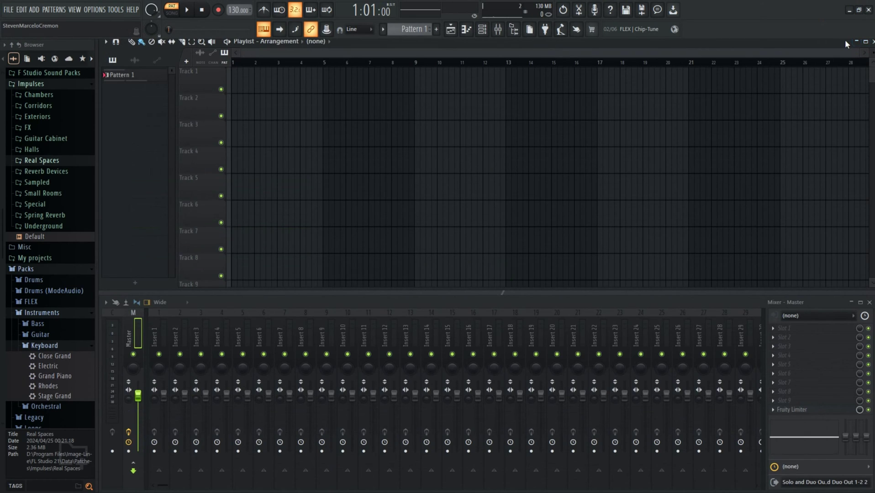
# Glance at the online news panel, close it, and reopen the channel rack
pyautogui.click(644, 30)
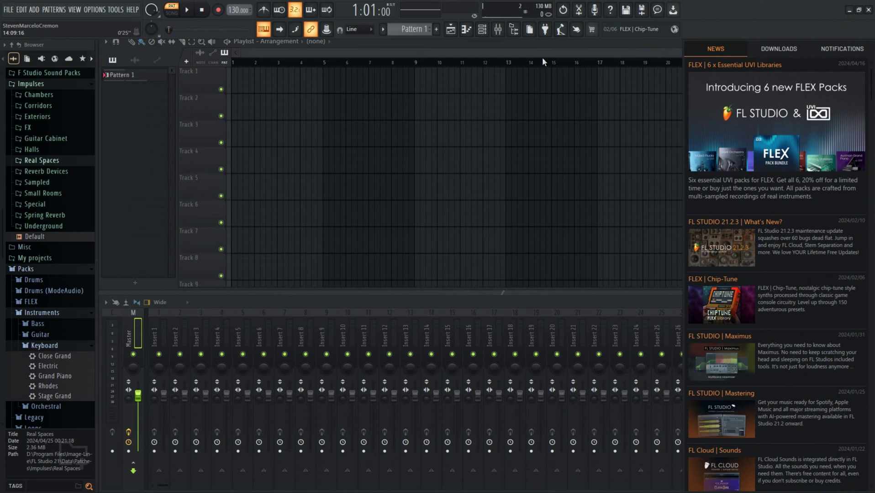
pyautogui.click(486, 41)
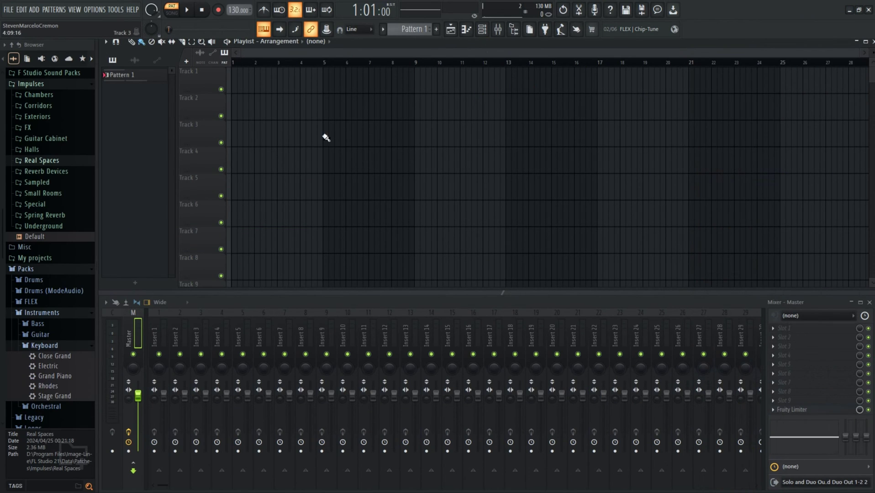
pyautogui.click(484, 29)
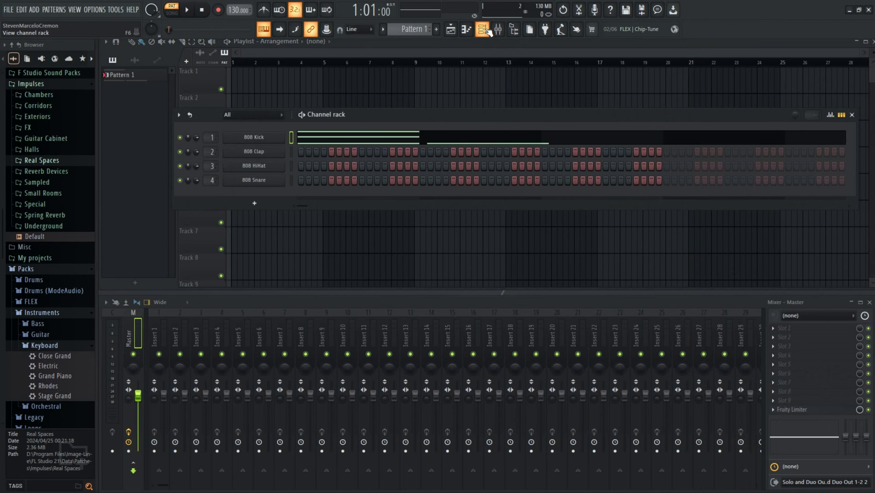
# Fill every 4th step of 808 Clap and every 8th step of 808 HiHat and 808 Snare
pyautogui.rightClick(278, 152)
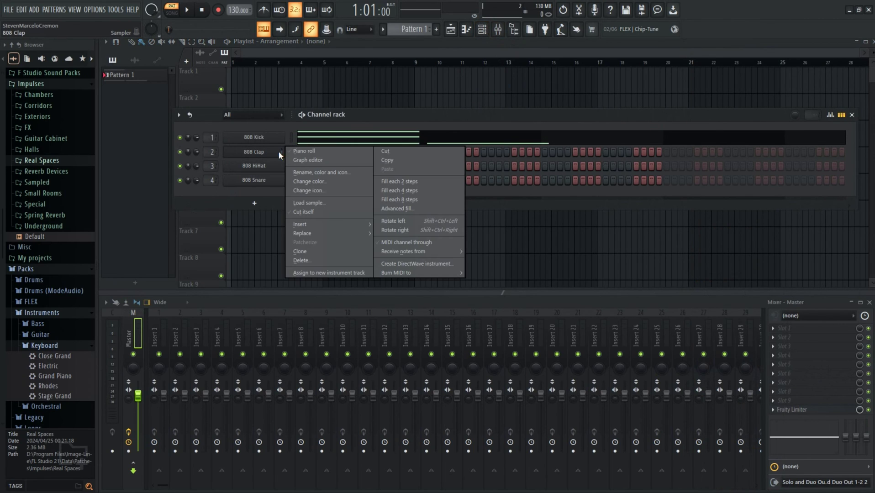
pyautogui.click(388, 190)
pyautogui.rightClick(276, 166)
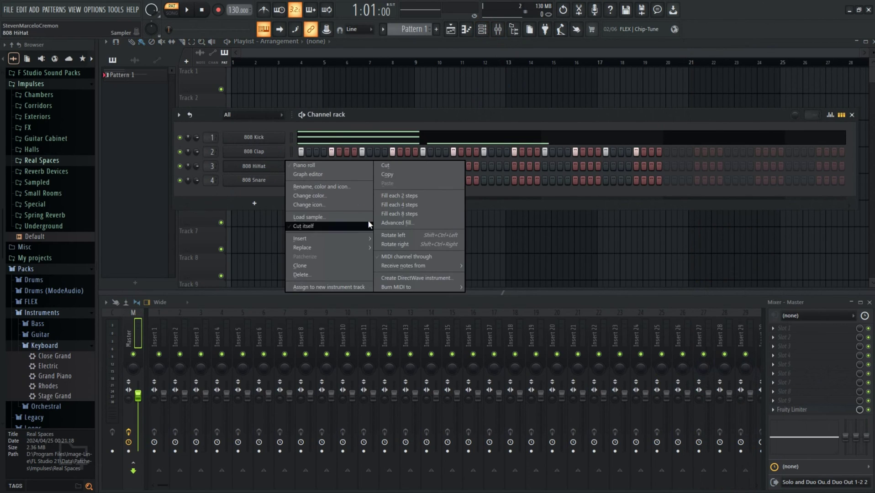
pyautogui.click(395, 214)
pyautogui.rightClick(279, 181)
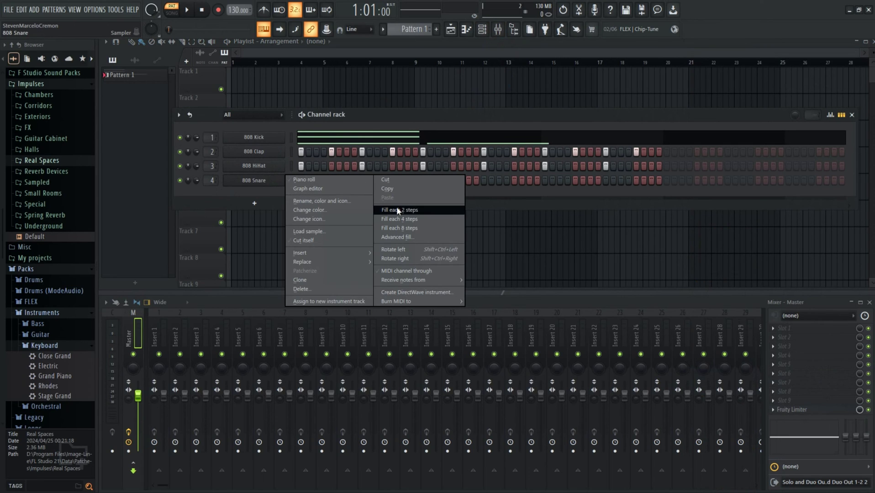
pyautogui.click(390, 228)
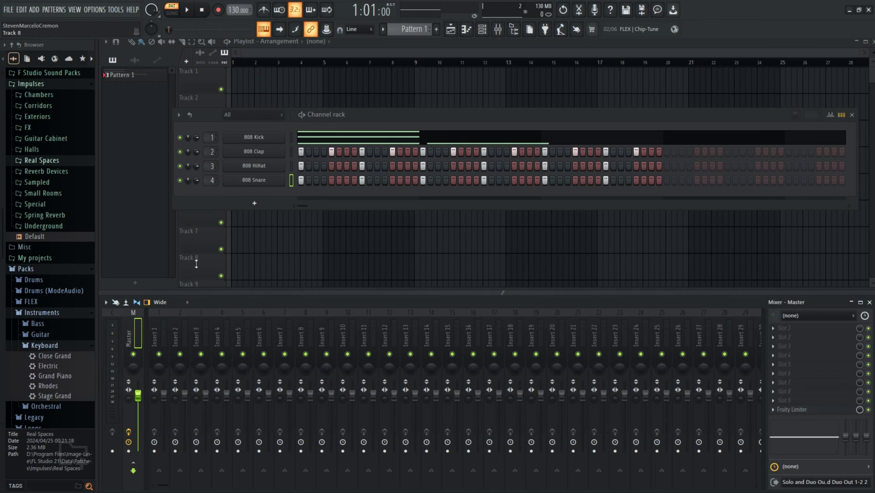
# Select mixer Insert 1
pyautogui.click(163, 335)
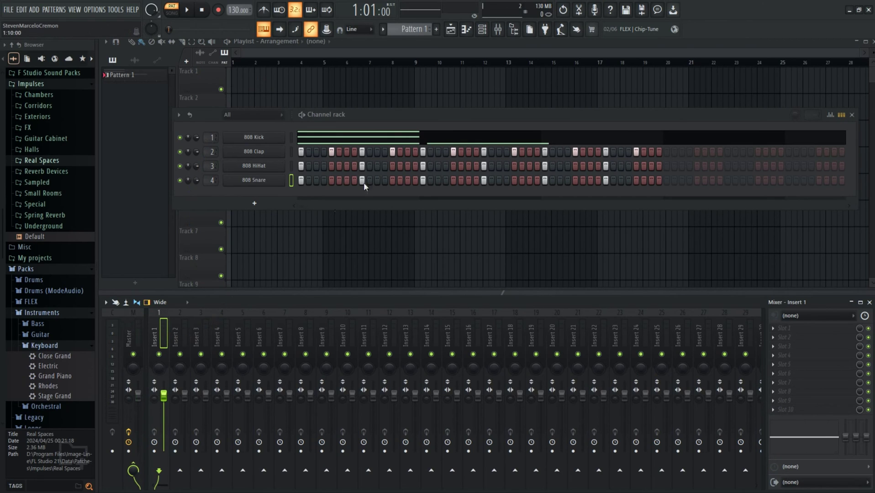
pyautogui.scroll(-1, 206, 152)
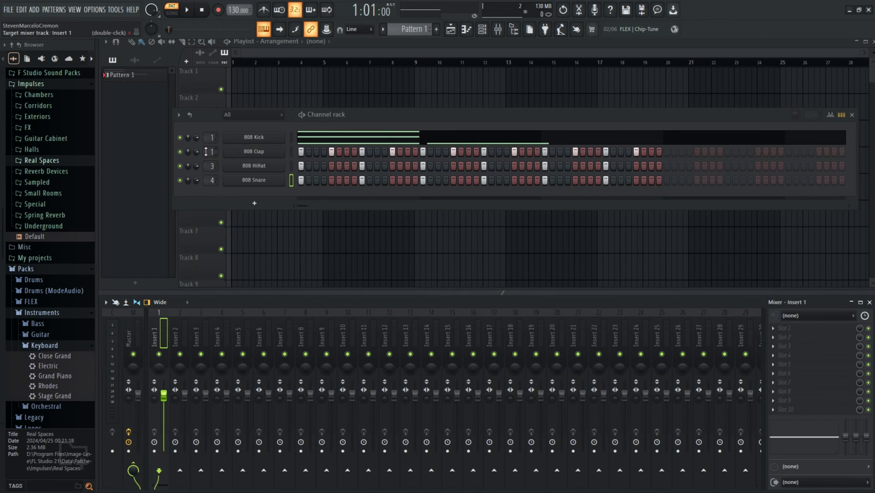
pyautogui.scroll(1, 205, 152)
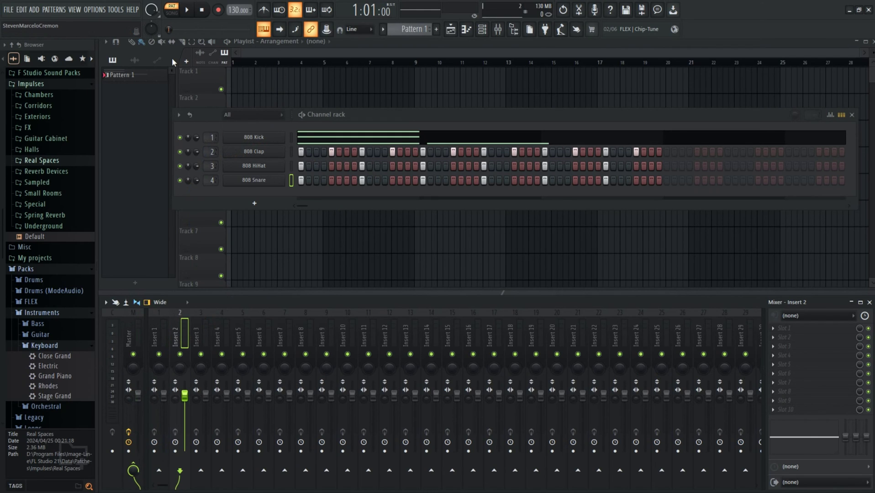
# Add a 3x Osc instrument track, bring the mixer and channel rack forward, and minimise FL Studio
pyautogui.click(186, 62)
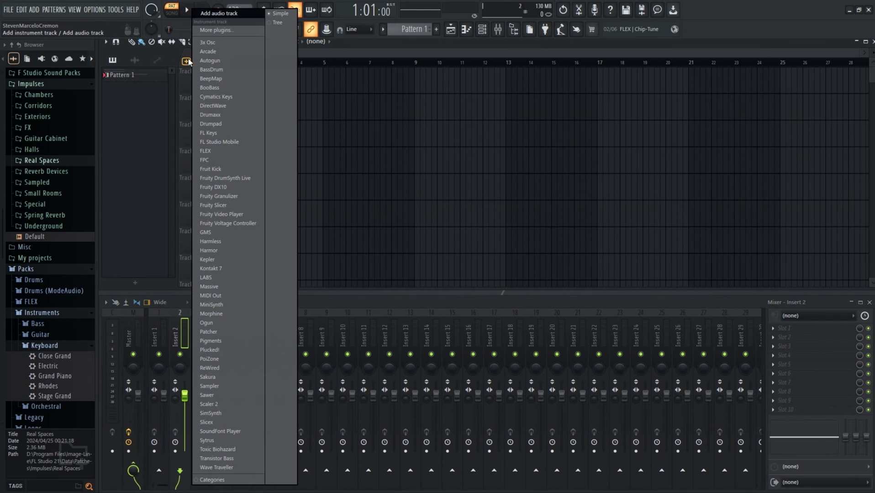
pyautogui.click(208, 42)
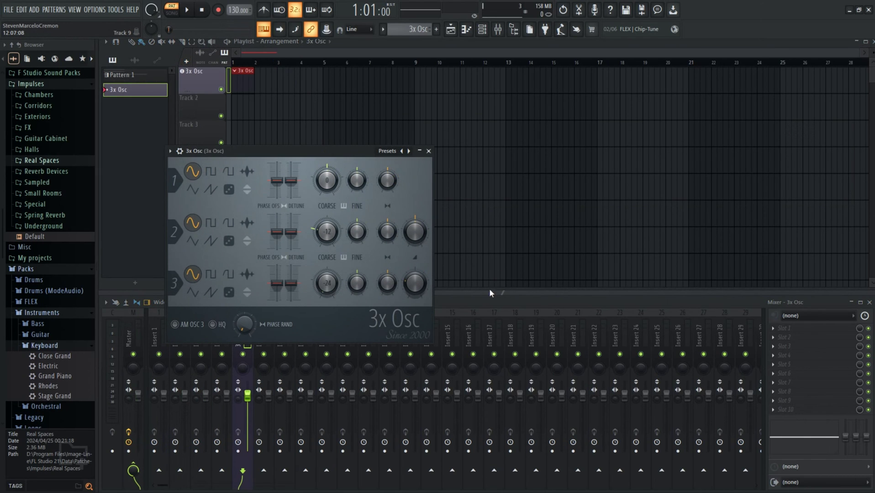
pyautogui.click(482, 300)
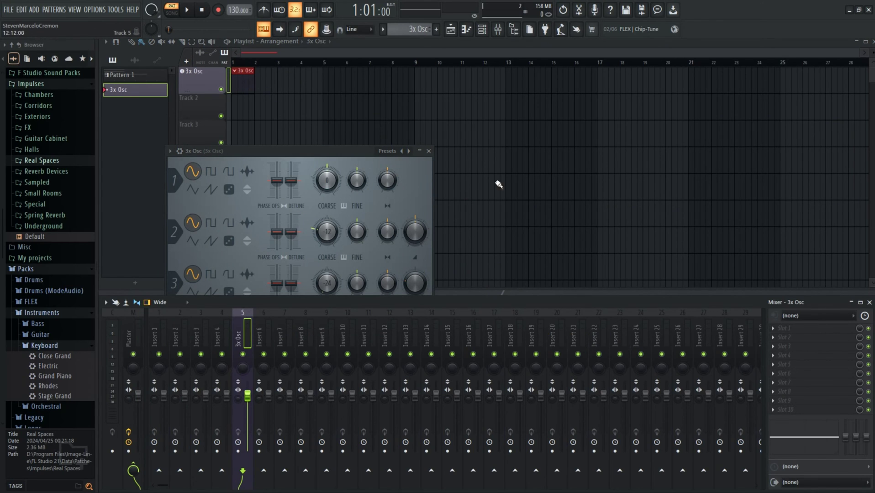
pyautogui.click(481, 29)
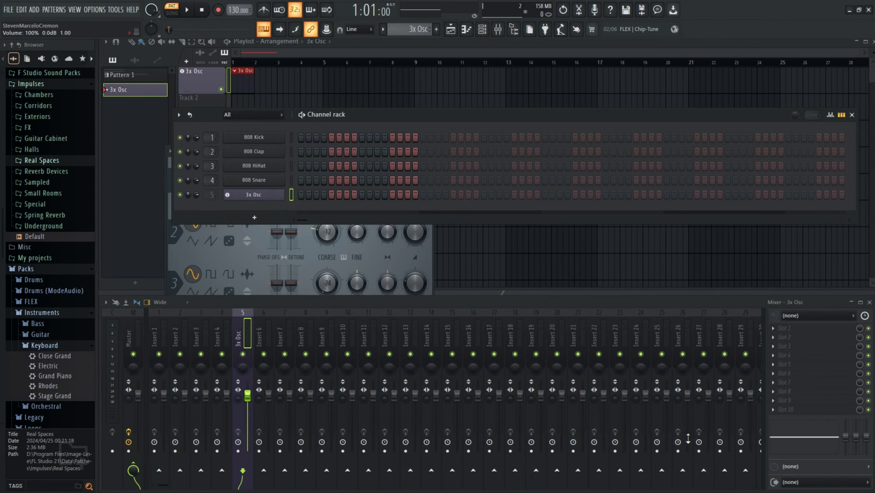
pyautogui.click(845, 9)
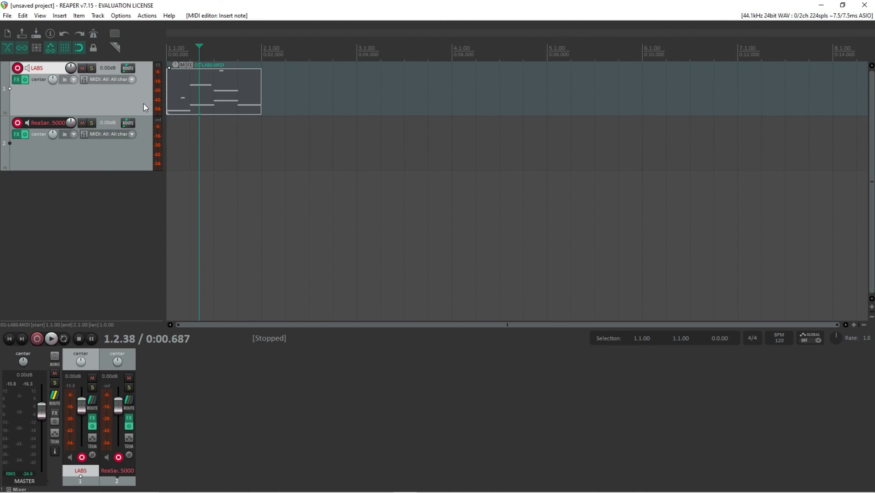
# Toggle the LABS volume envelope with V, leaving it shown, then switch to FL Studio
pyautogui.press('v')
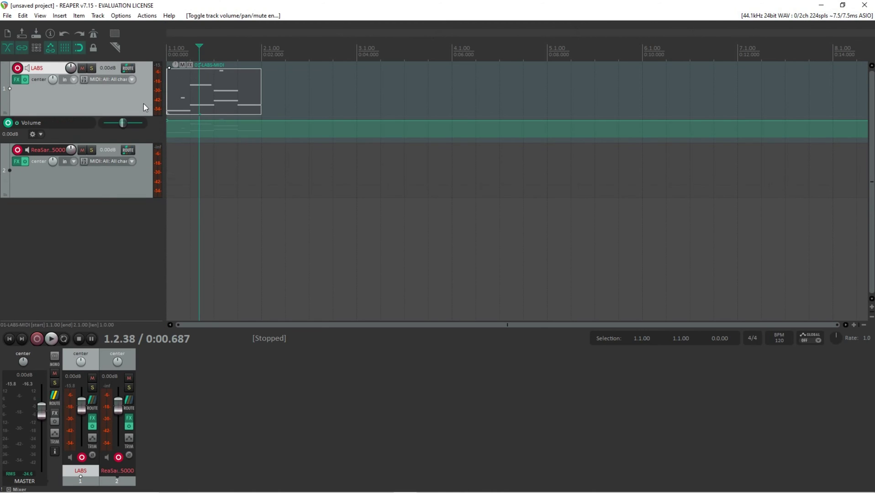
pyautogui.press('v')
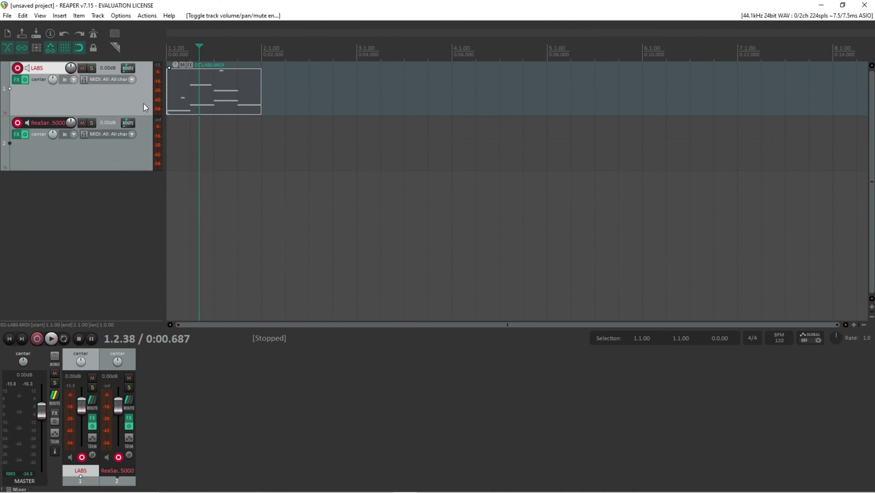
pyautogui.press('v')
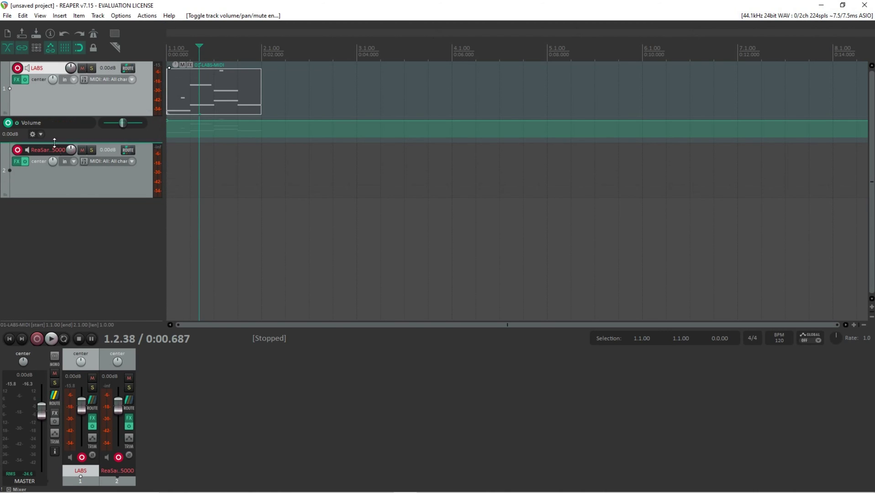
pyautogui.click(379, 484)
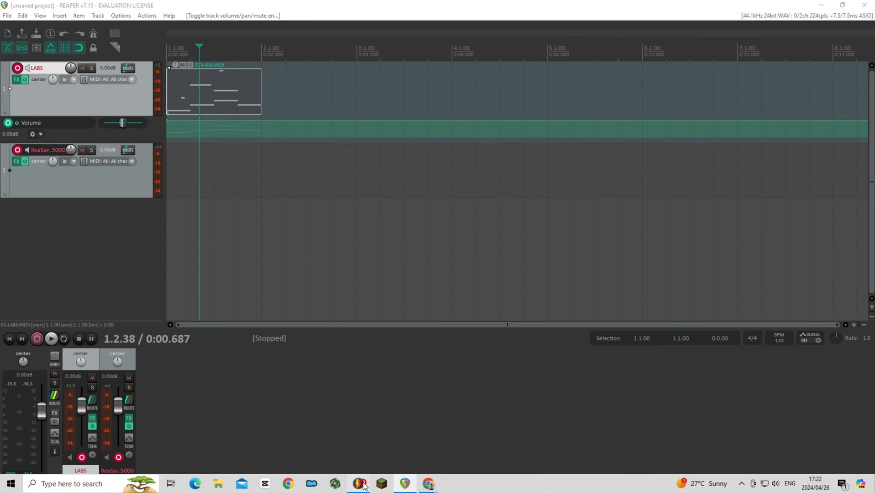
# Bring the FL Studio Playlist arrangement forward and audition two notes of the 3x Osc sound
pyautogui.click(244, 79)
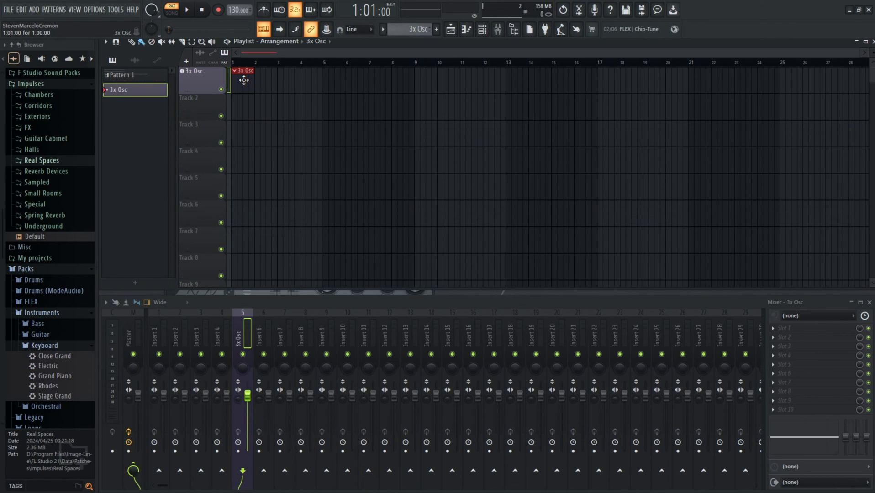
pyautogui.press('z')
pyautogui.press('z')
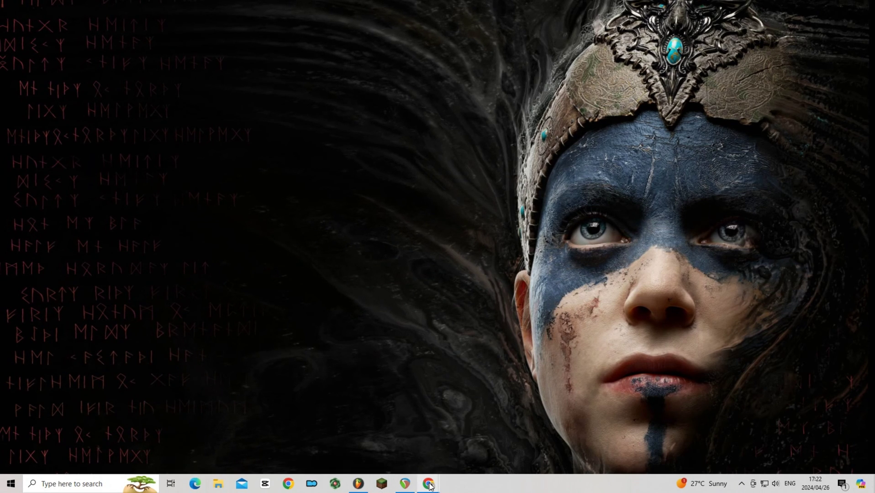
# Snap FL Studio's editions comparison to the left half and REAPER's purchase page to the right
pyautogui.moveTo(430, 487)
pyautogui.click(416, 448)
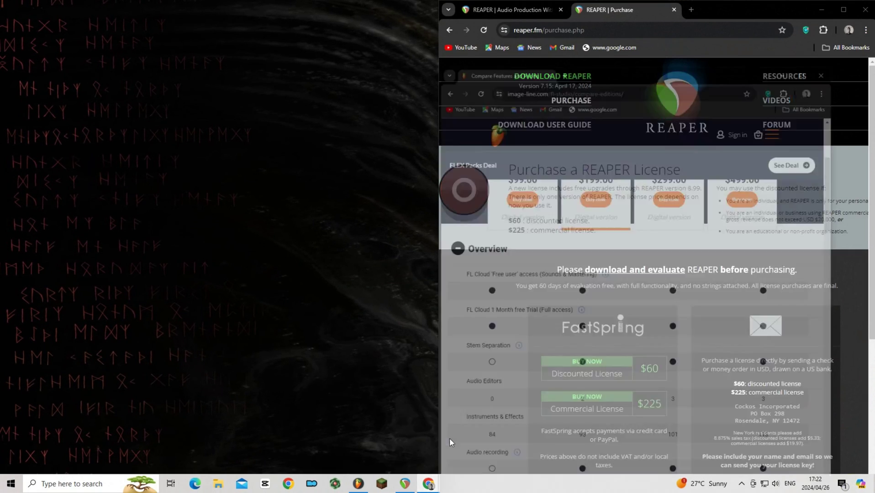
pyautogui.click(448, 438)
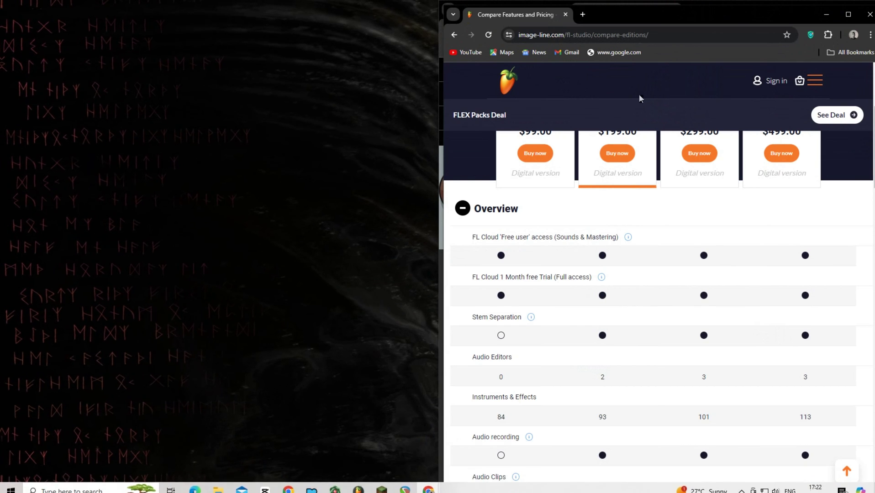
pyautogui.moveTo(647, 14); pyautogui.dragTo(1, 13)
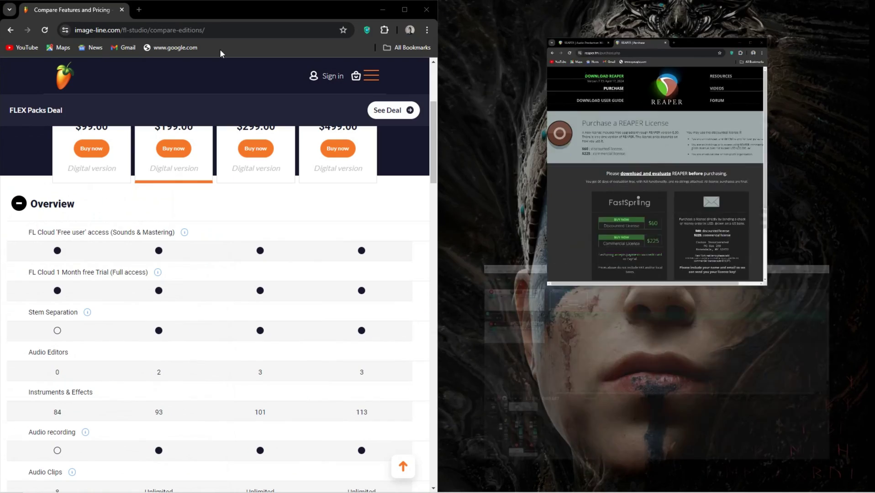
pyautogui.click(639, 106)
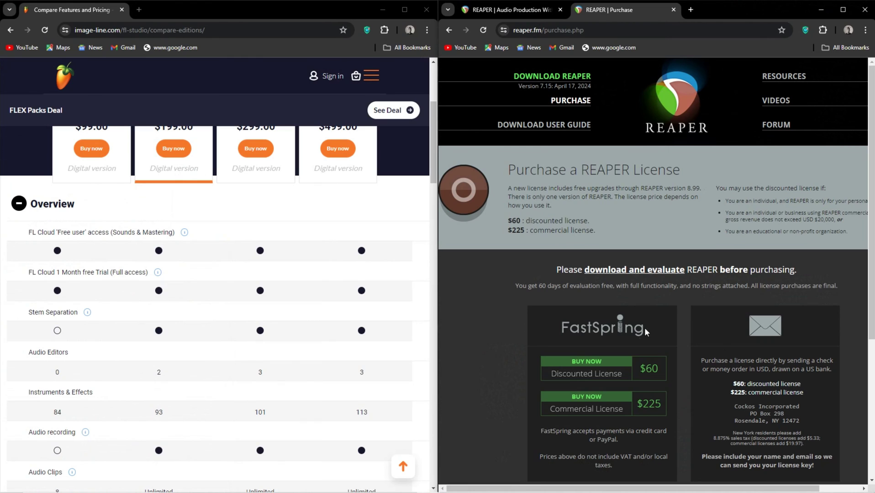
# Scroll REAPER's purchase page down to the $60 and $225 licences and fine print
pyautogui.scroll(-2, 645, 328)
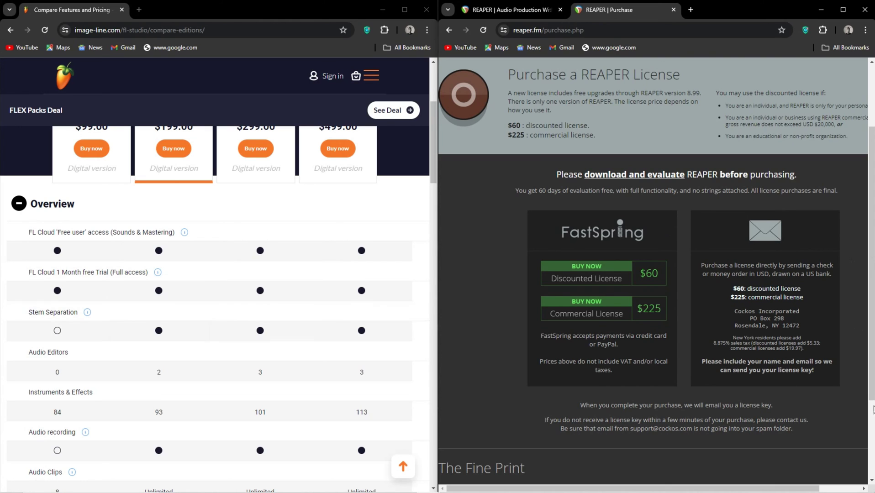
pyautogui.scroll(-1, 716, 350)
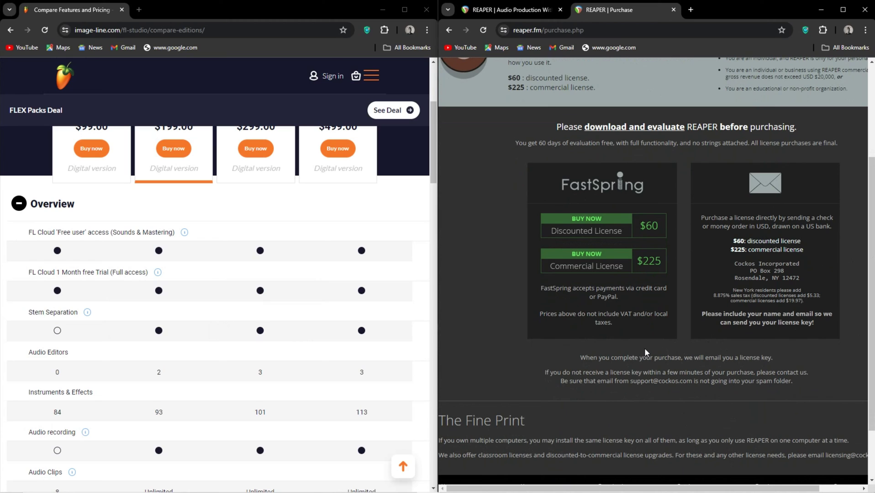
pyautogui.scroll(-1, 644, 352)
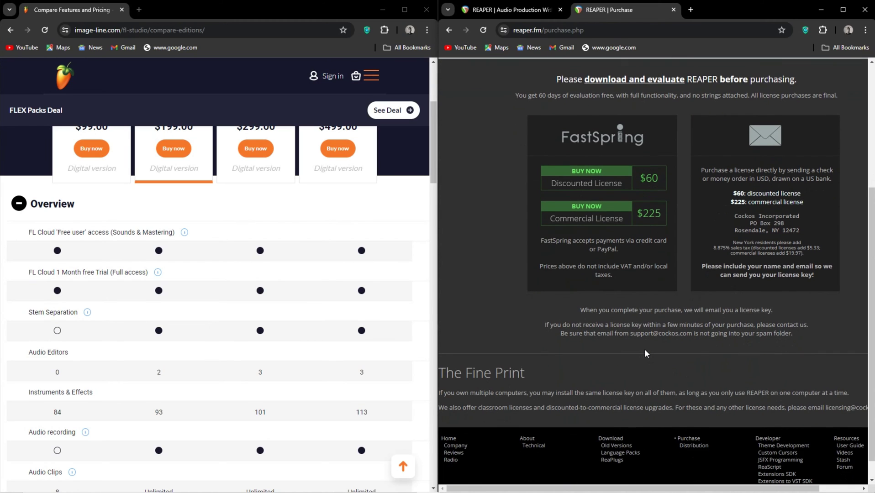
# Scroll FL Studio's comparison up to the edition price cards, then down to the Audio Editors/Effects categories
pyautogui.scroll(1, 218, 340)
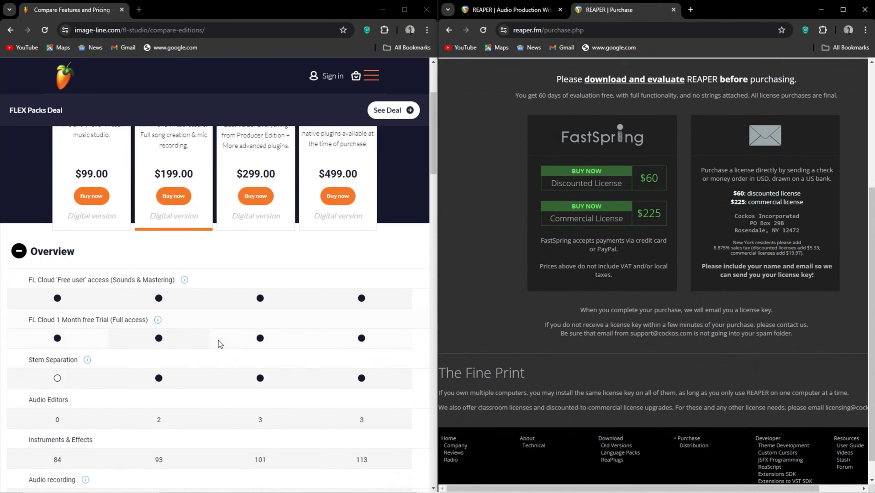
pyautogui.scroll(2, 218, 340)
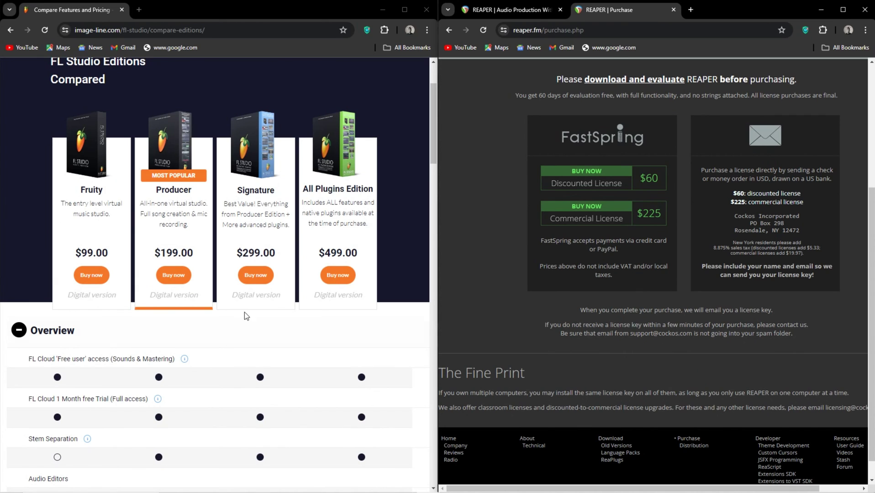
pyautogui.scroll(-5, 244, 313)
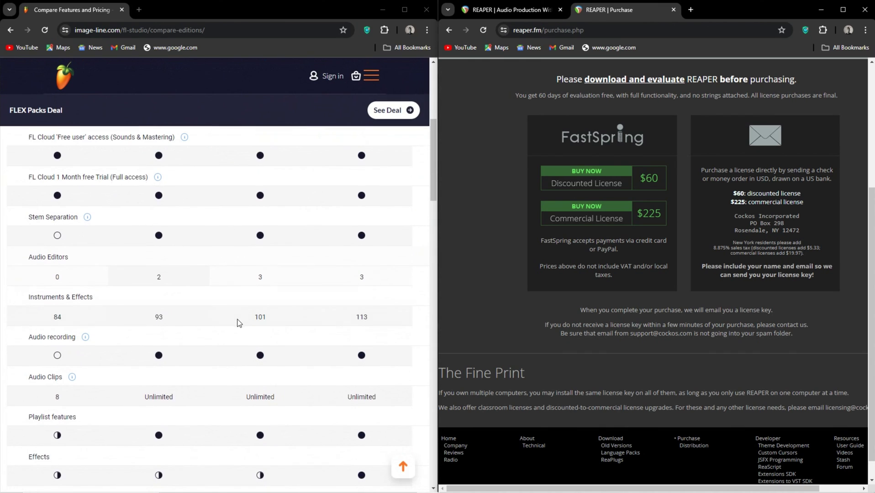
pyautogui.scroll(5, 237, 323)
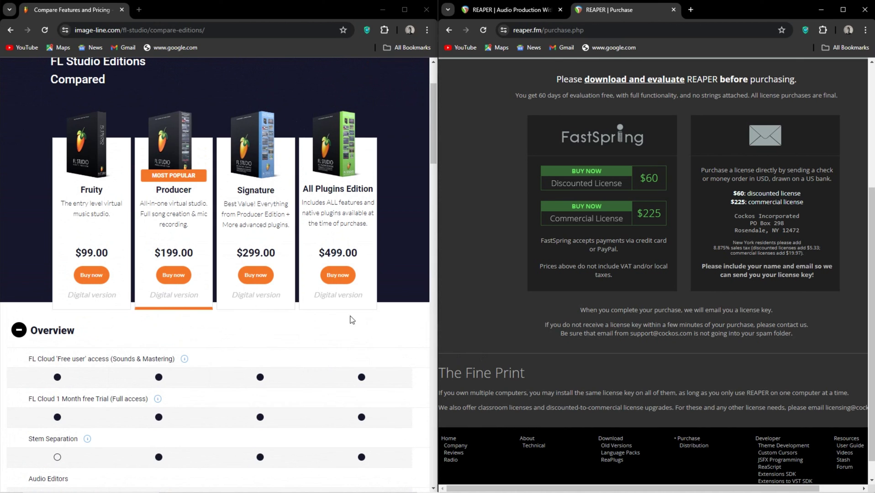
pyautogui.scroll(-10, 360, 353)
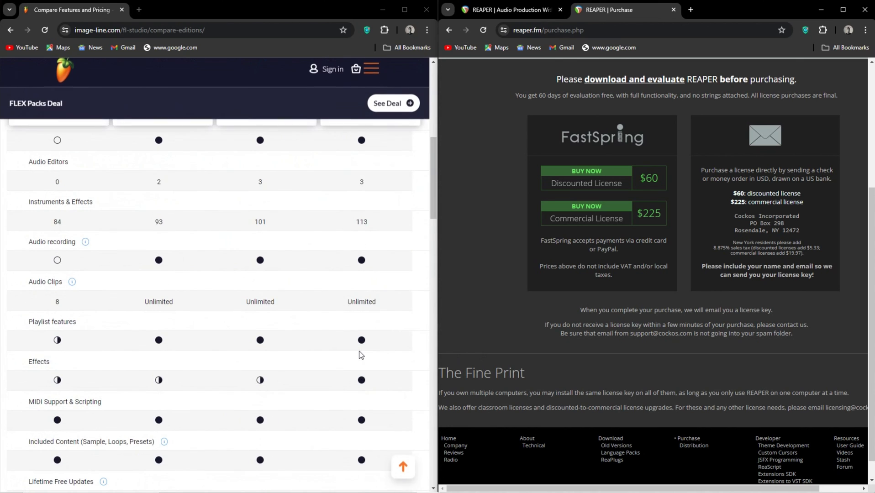
# Expand the Audio Editors category in FL Studio's edition comparison
pyautogui.scroll(-4, 363, 356)
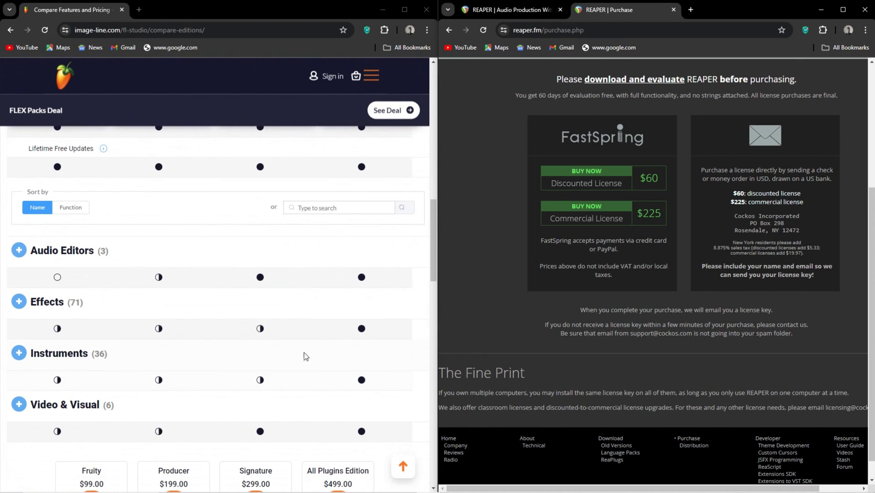
pyautogui.click(18, 255)
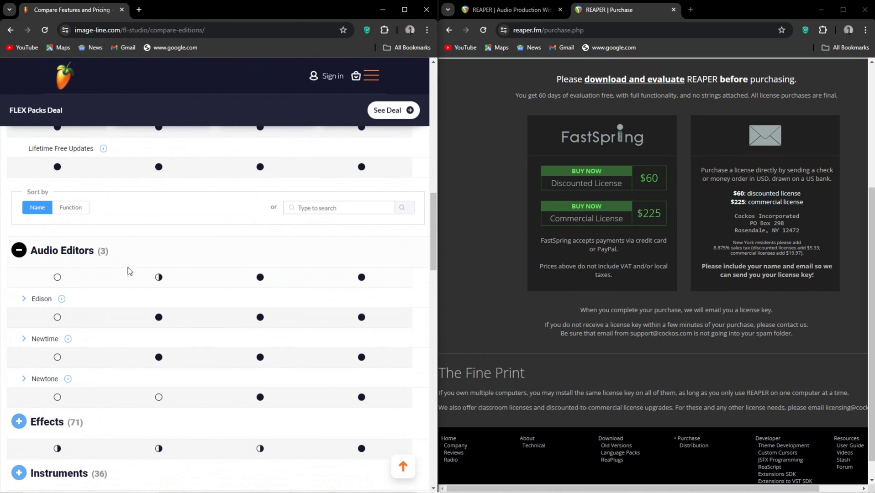
pyautogui.scroll(-2, 160, 312)
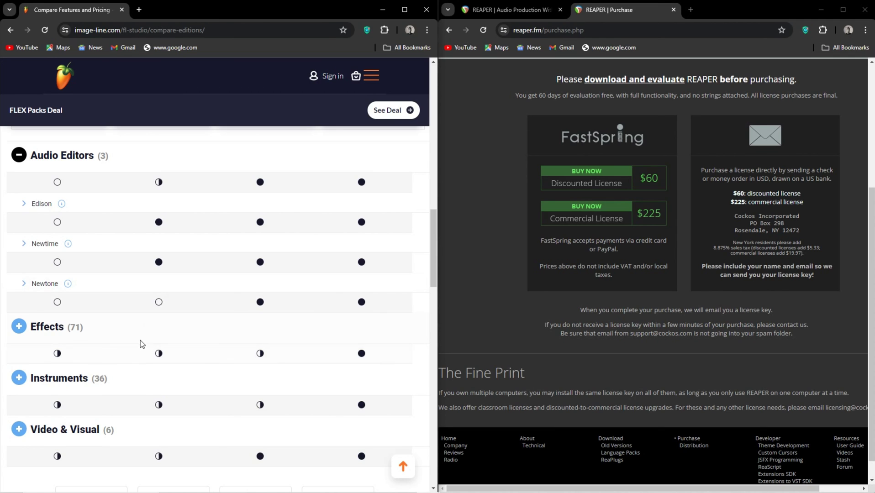
# Expand the Effects category and scroll through its plugins down to Instruments (36) and Video & Visual (6)
pyautogui.click(19, 327)
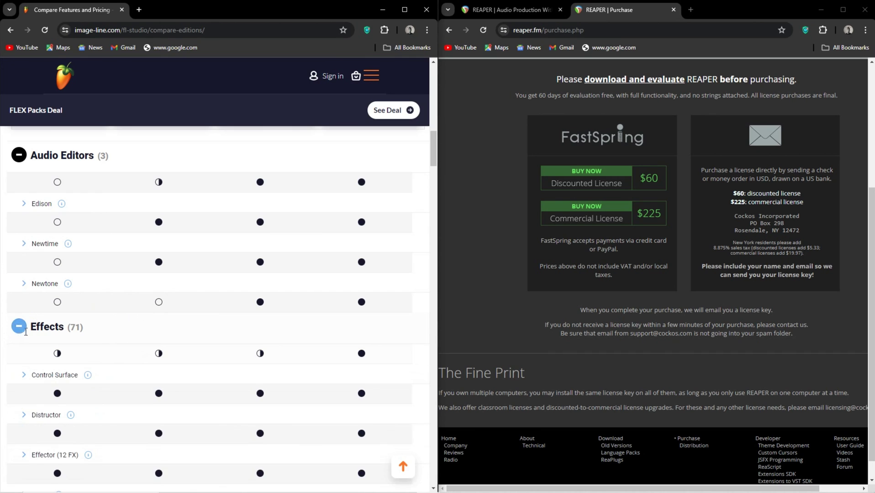
pyautogui.scroll(-7, 251, 429)
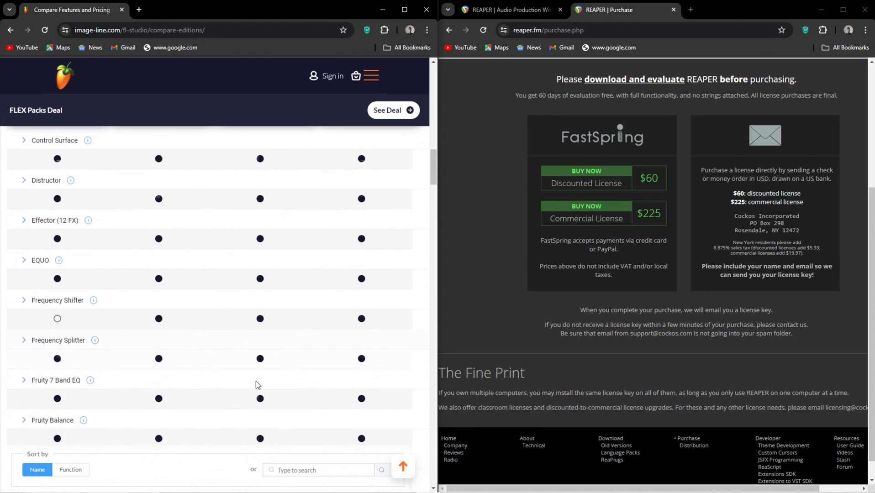
pyautogui.scroll(-3, 257, 385)
pyautogui.scroll(-5, 255, 385)
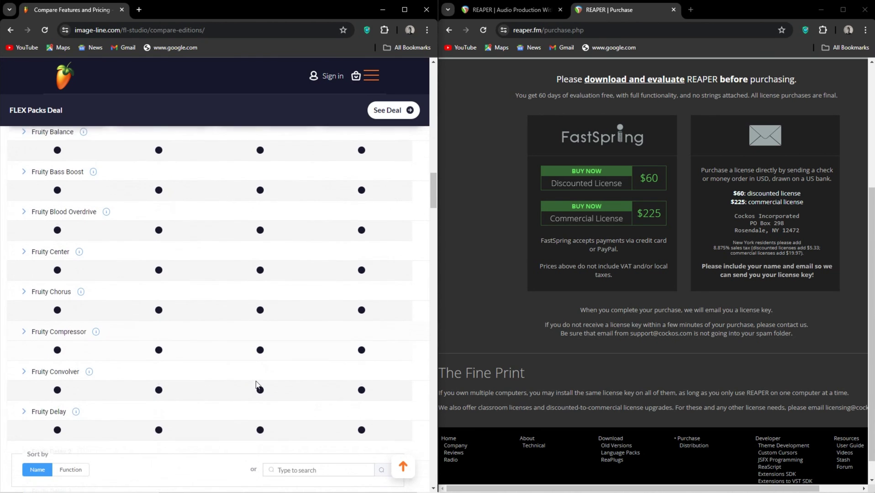
pyautogui.scroll(-5, 256, 381)
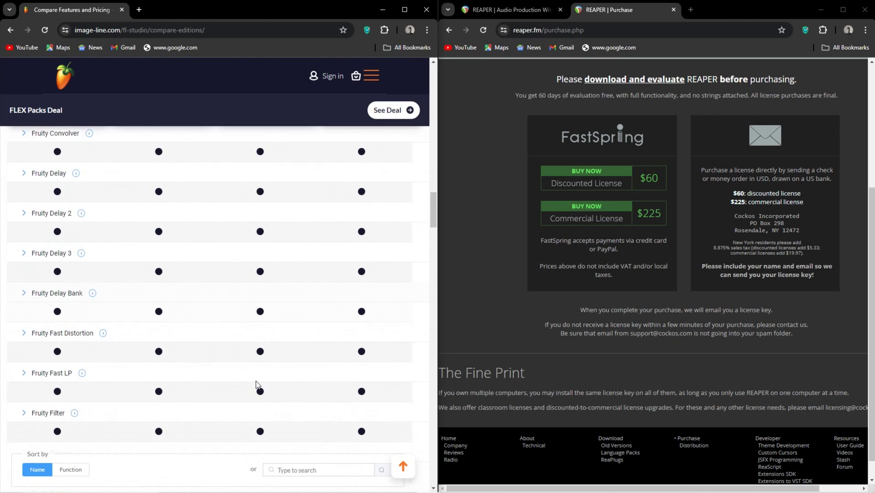
pyautogui.scroll(-9, 255, 381)
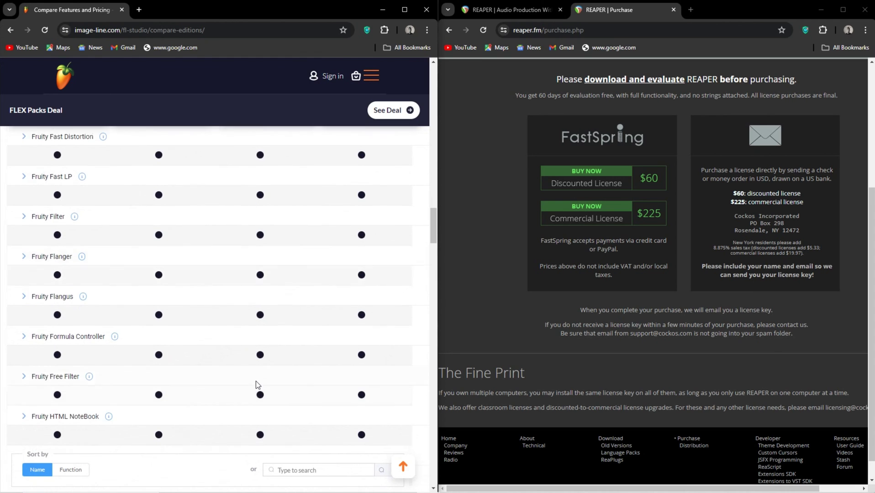
pyautogui.scroll(-7, 256, 381)
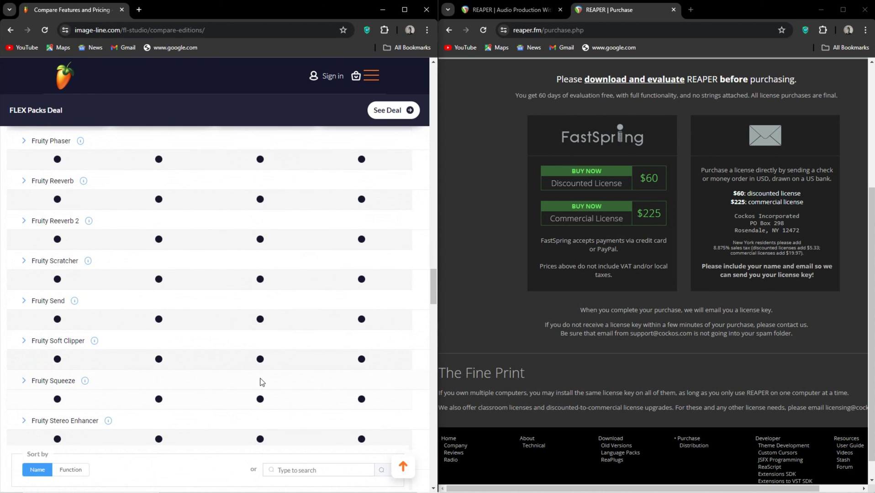
pyautogui.scroll(-4, 262, 382)
pyautogui.scroll(-9, 261, 381)
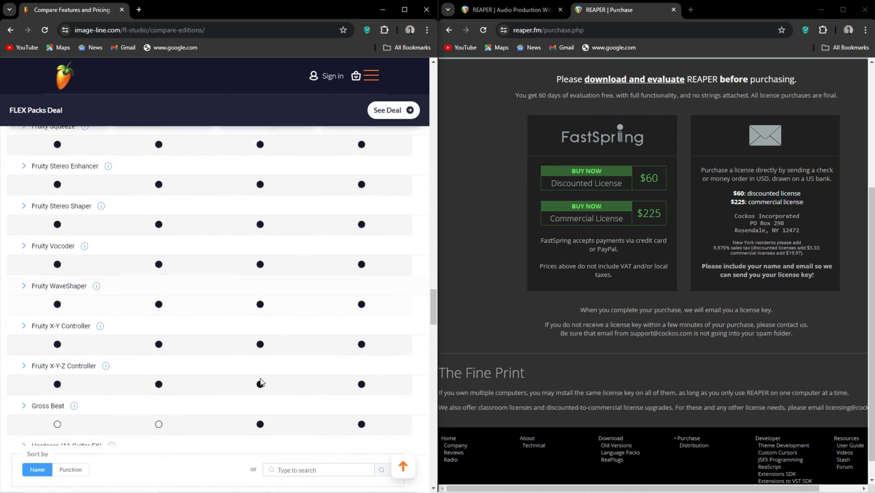
pyautogui.scroll(-10, 261, 381)
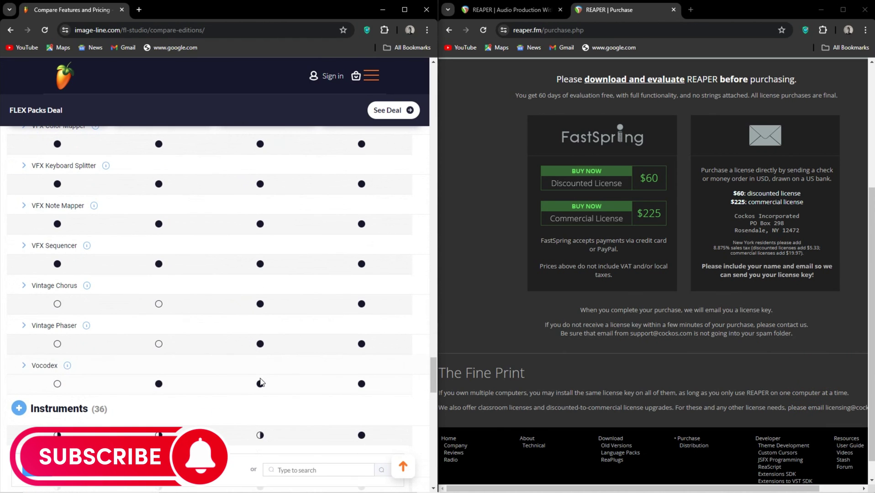
pyautogui.scroll(-3, 261, 382)
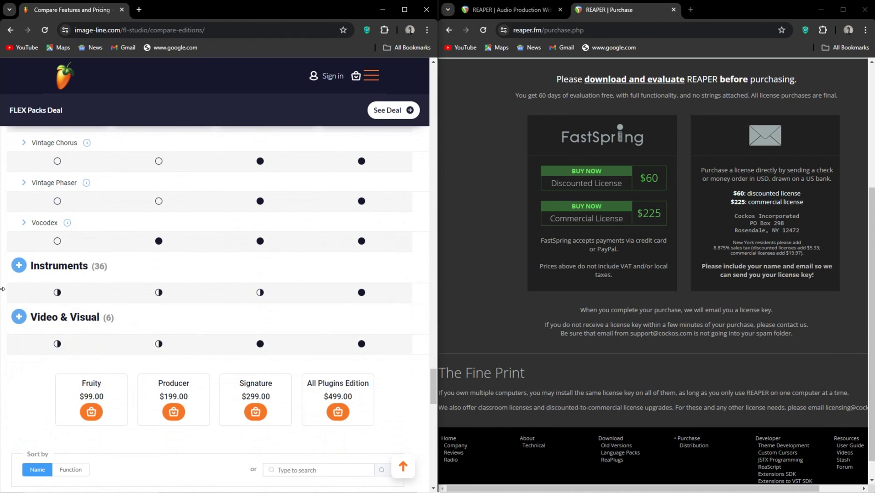
# Expand the Instruments category and review per-edition inclusion of Harmor, Kepler, MiniSynth and Sakura
pyautogui.click(18, 265)
pyautogui.scroll(7, 99, 280)
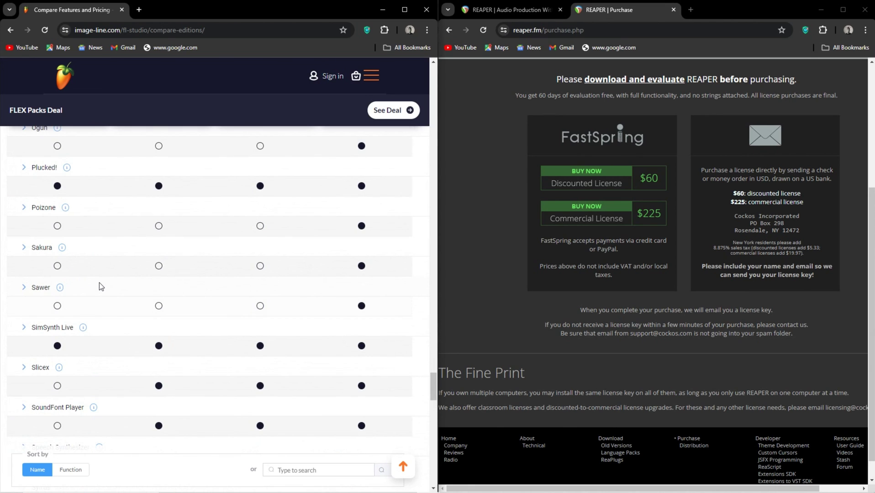
pyautogui.scroll(1, 99, 286)
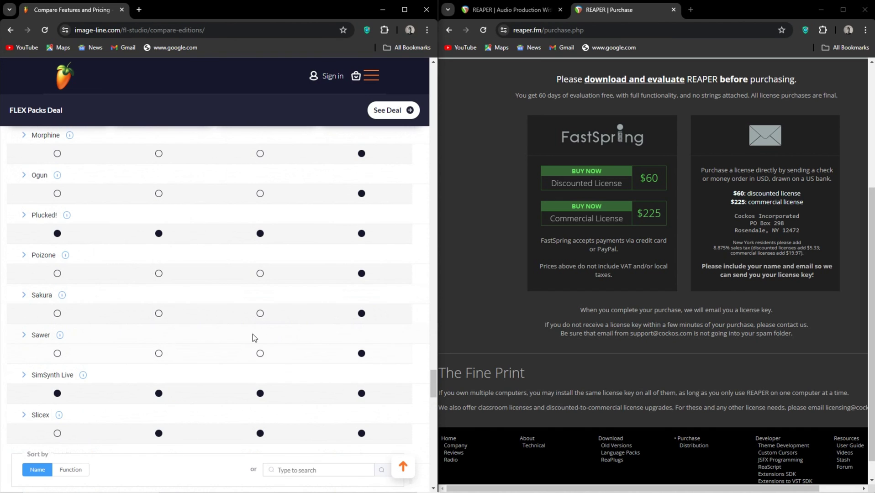
pyautogui.scroll(1, 252, 334)
pyautogui.scroll(1, 245, 335)
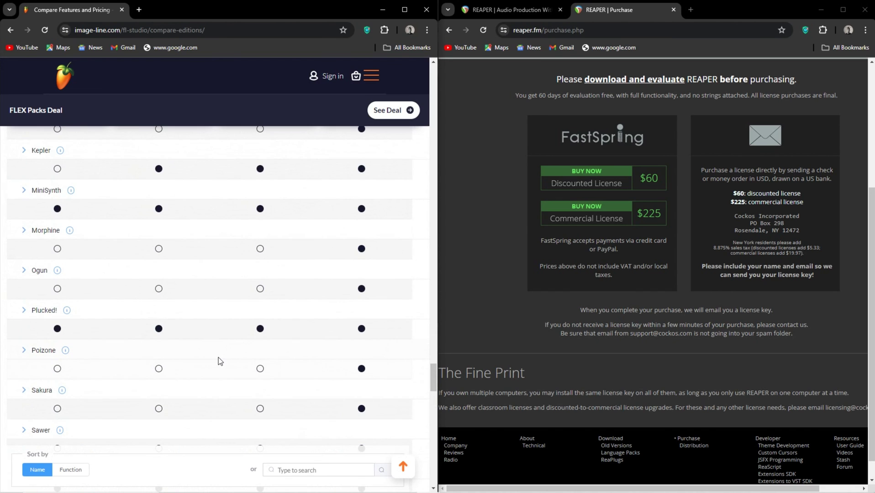
pyautogui.scroll(1, 218, 361)
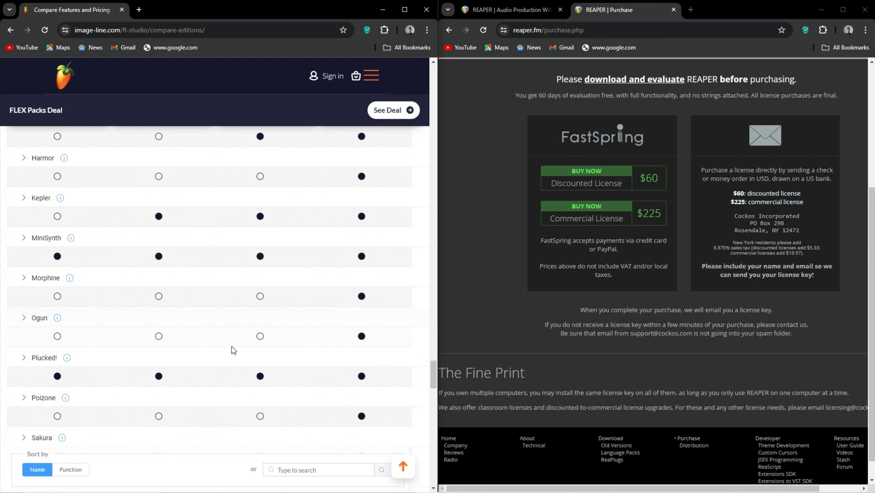